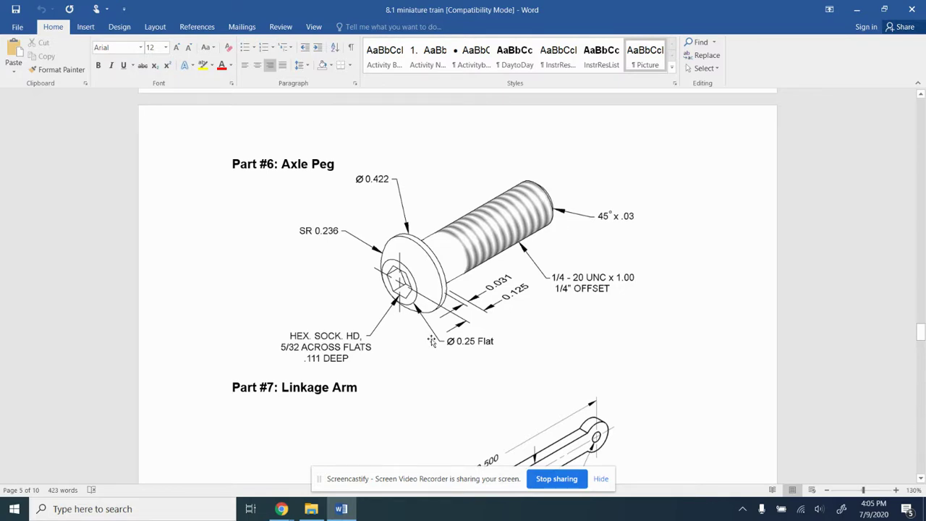
# Switch to the Train document in Onshape, create a new Part Studio and place it directly after Hitch Peg.
pyautogui.click(282, 510)
pyautogui.click(216, 464)
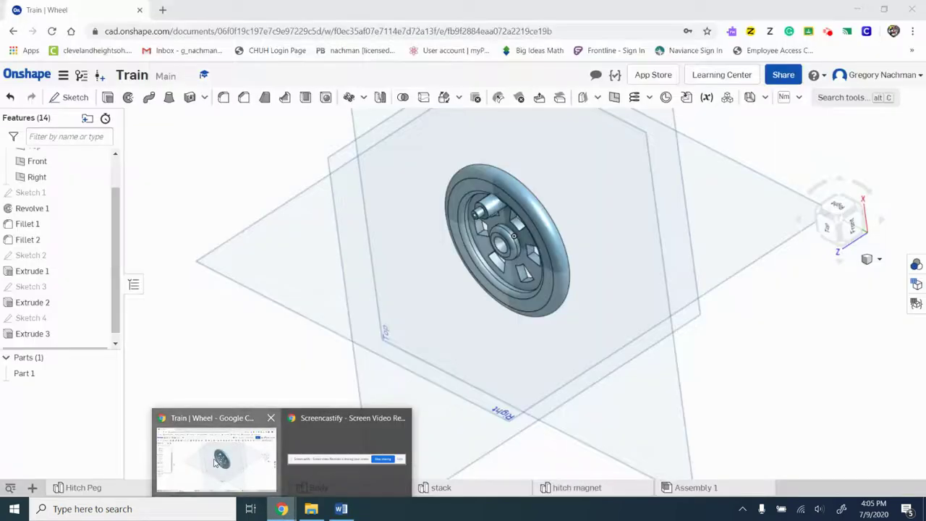
pyautogui.click(32, 488)
pyautogui.click(43, 401)
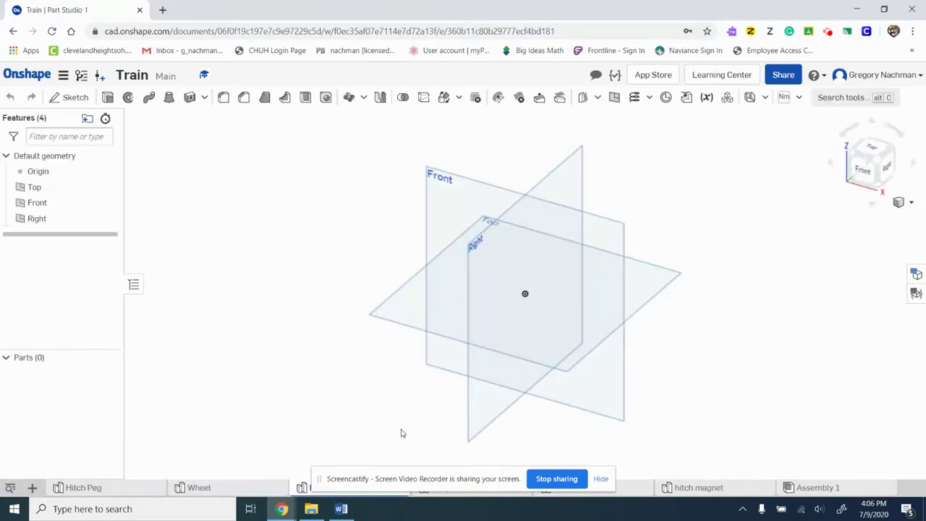
pyautogui.moveTo(306, 493); pyautogui.dragTo(115, 476)
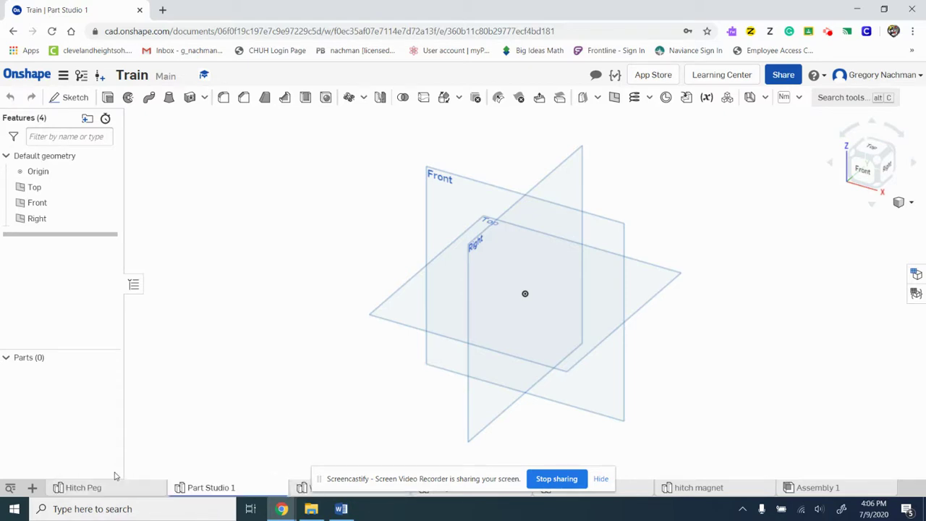
# Rename the new Part Studio as Axel Peg.
pyautogui.rightClick(212, 490)
pyautogui.click(204, 396)
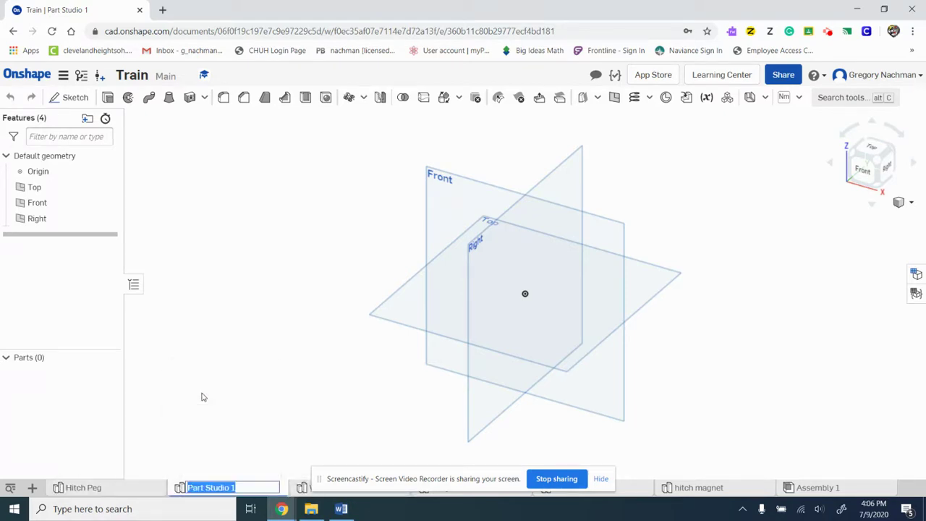
pyautogui.click(340, 509)
pyautogui.click(341, 509)
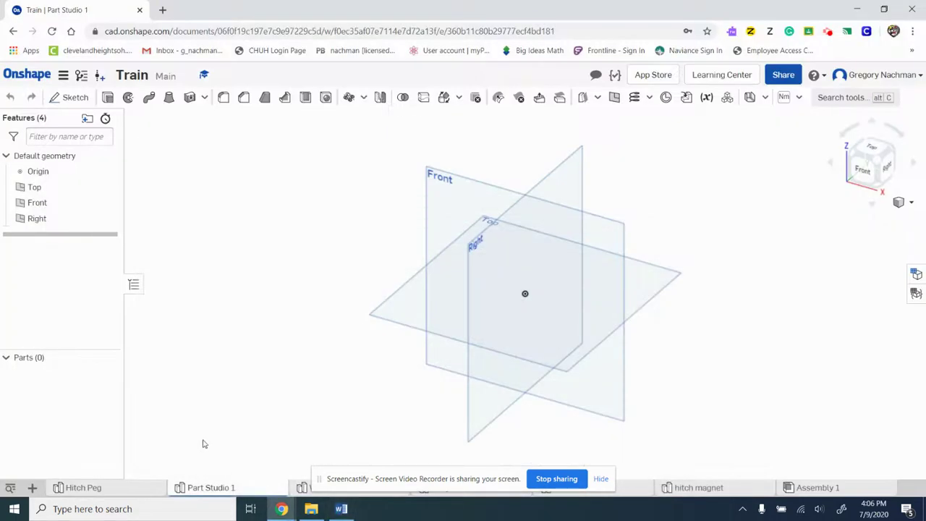
pyautogui.rightClick(210, 490)
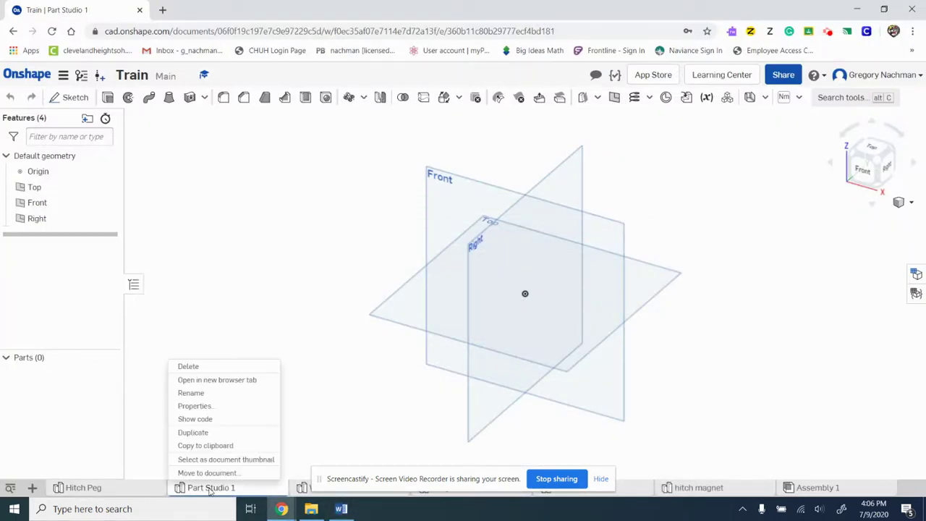
pyautogui.click(200, 392)
pyautogui.write('Axel')
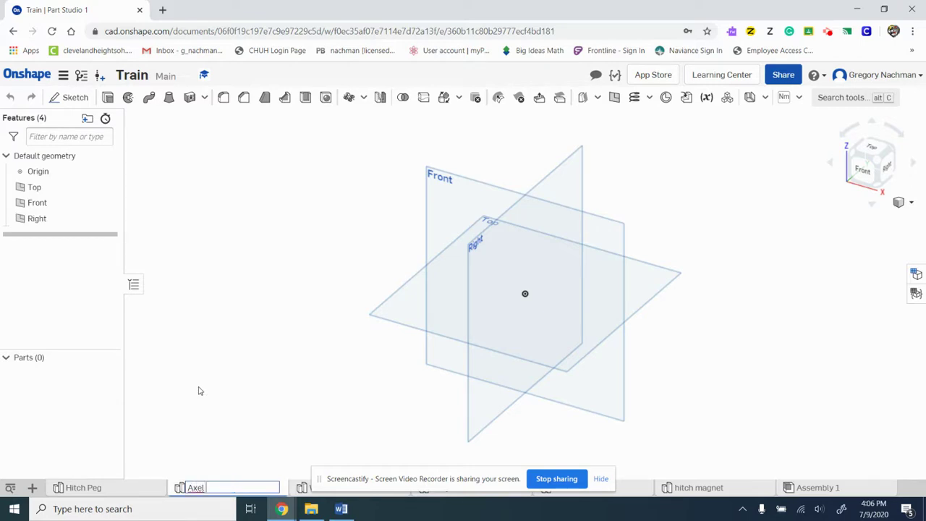
pyautogui.write('Peg')
pyautogui.press('Return')
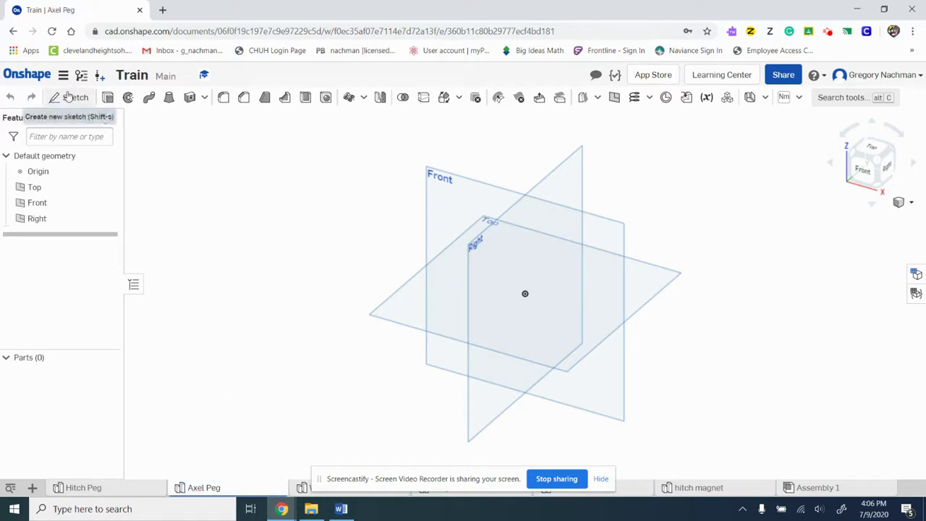
# Start a sketch on the Front plane and draw a circle about 1.22 in in diameter centred on the origin.
pyautogui.click(64, 97)
pyautogui.click(425, 189)
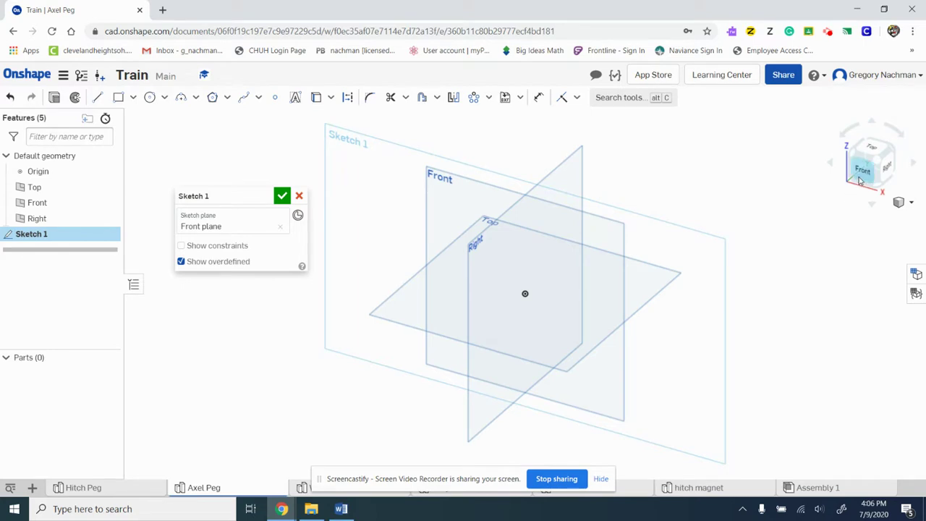
pyautogui.click(861, 178)
pyautogui.click(150, 97)
pyautogui.click(526, 293)
pyautogui.click(493, 278)
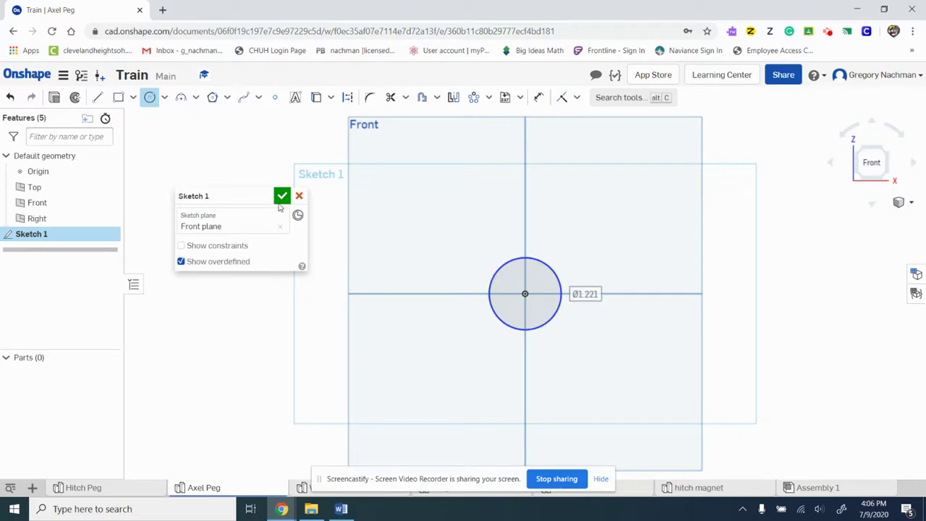
# Set the circle's diameter to 0.25 in according to the Axle Peg drawing in Word, and finish the sketch.
pyautogui.click(341, 509)
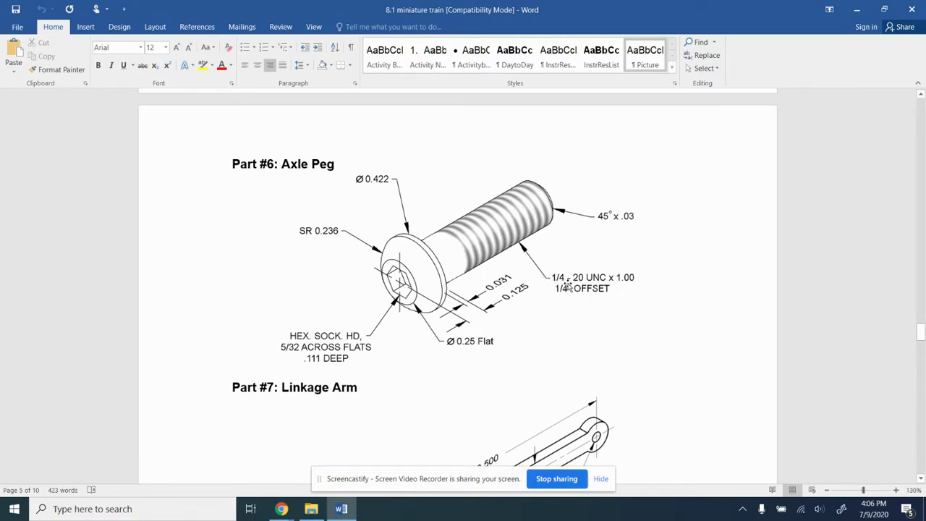
pyautogui.click(291, 511)
pyautogui.click(215, 456)
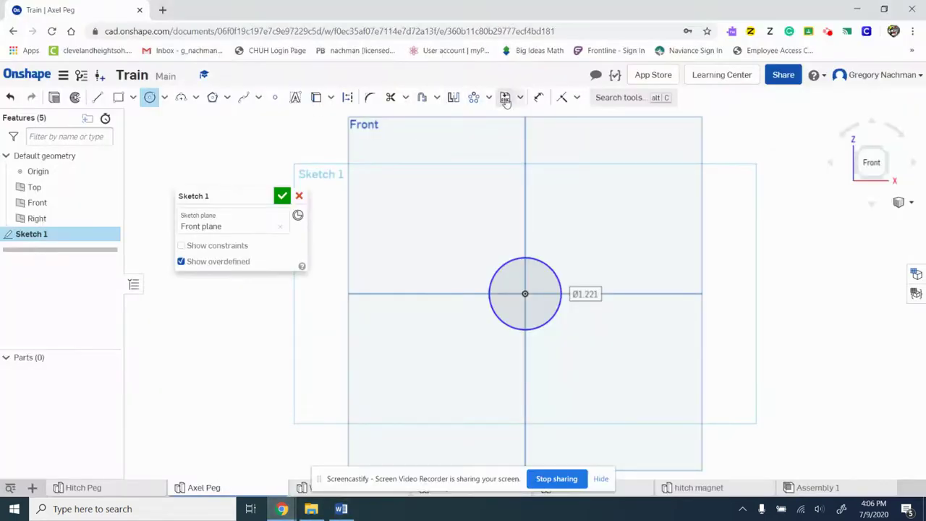
pyautogui.click(539, 97)
pyautogui.click(541, 260)
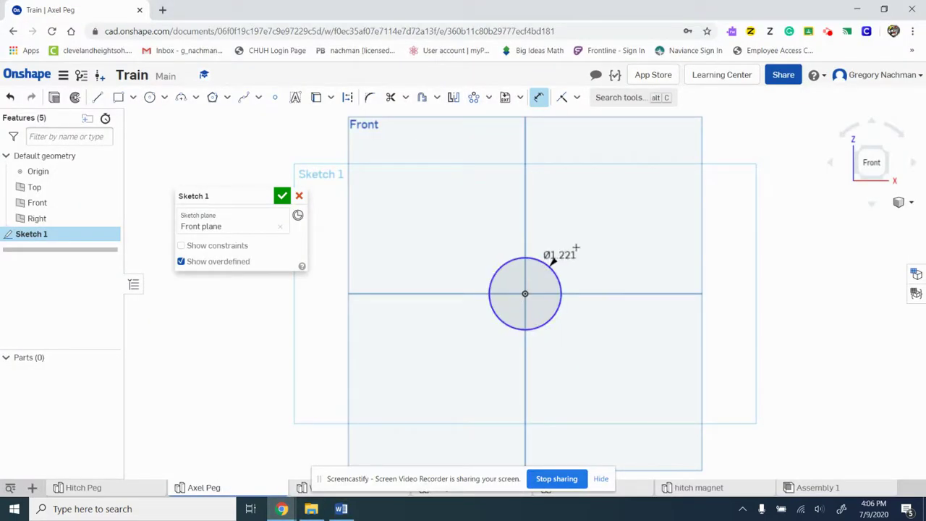
pyautogui.click(572, 246)
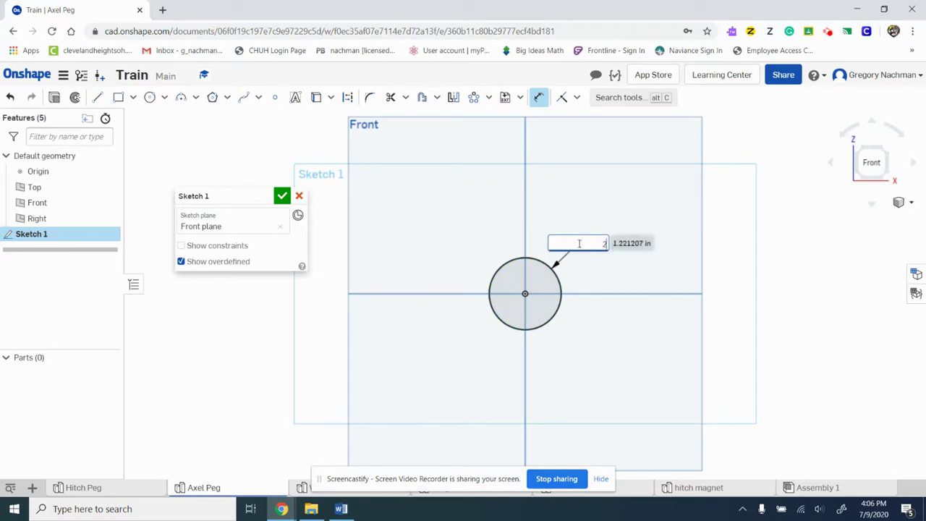
pyautogui.press('Return')
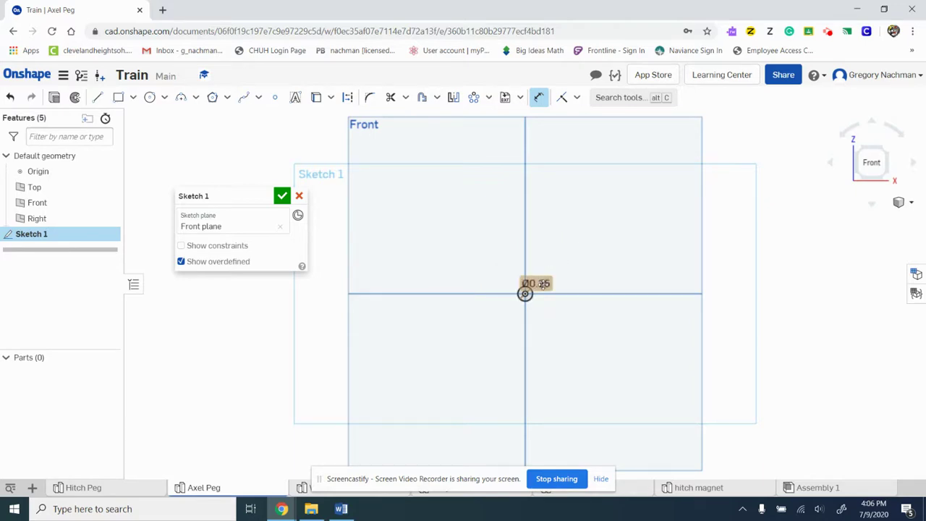
pyautogui.scroll(5, 540, 282)
pyautogui.scroll(1, 542, 284)
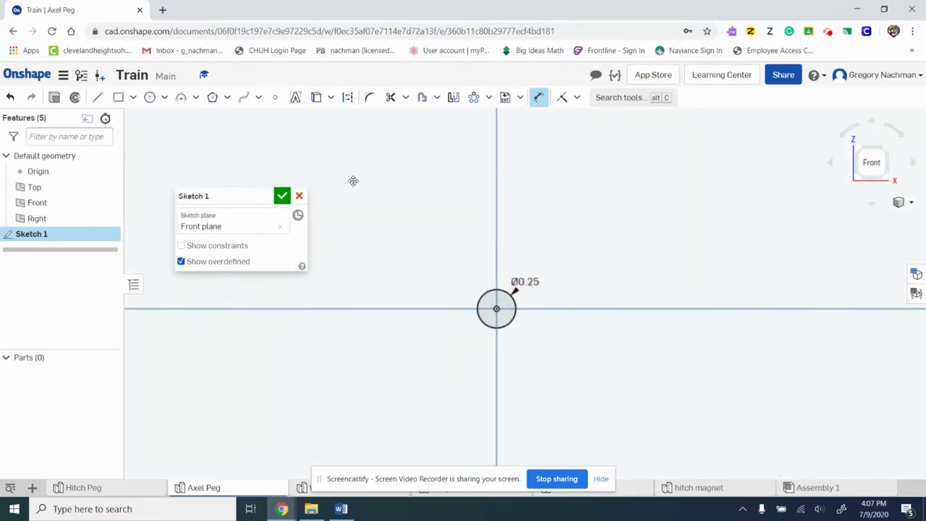
pyautogui.click(283, 196)
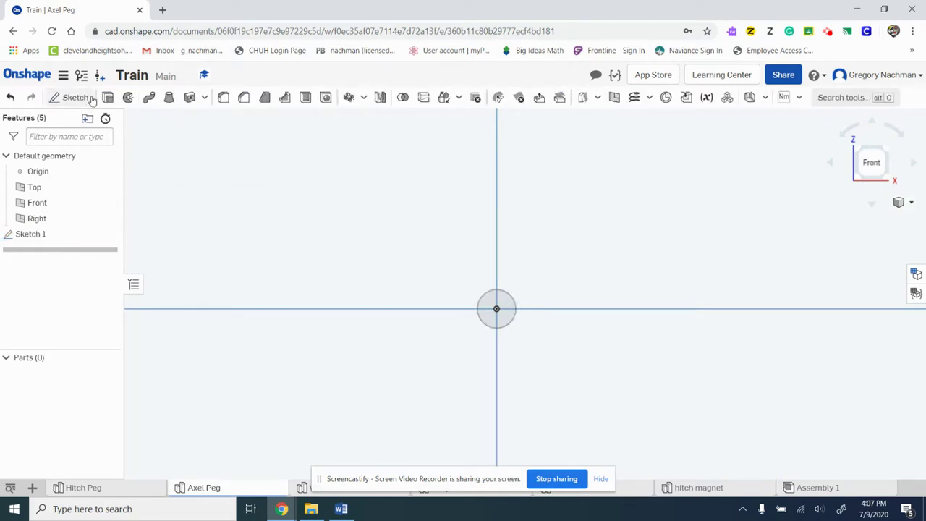
# Extrude the circle as a new solid with a blind depth of 1 in, checking the length against the Word drawing.
pyautogui.click(108, 97)
pyautogui.click(498, 314)
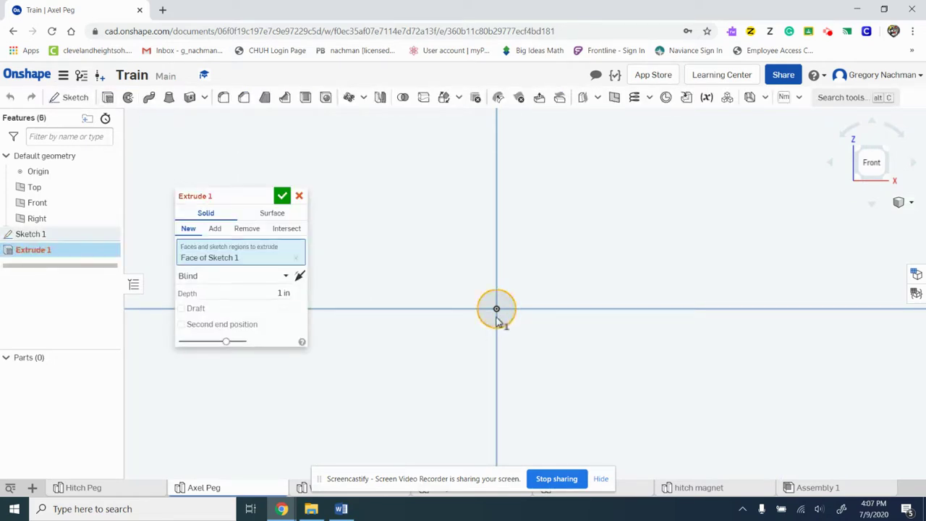
pyautogui.click(341, 509)
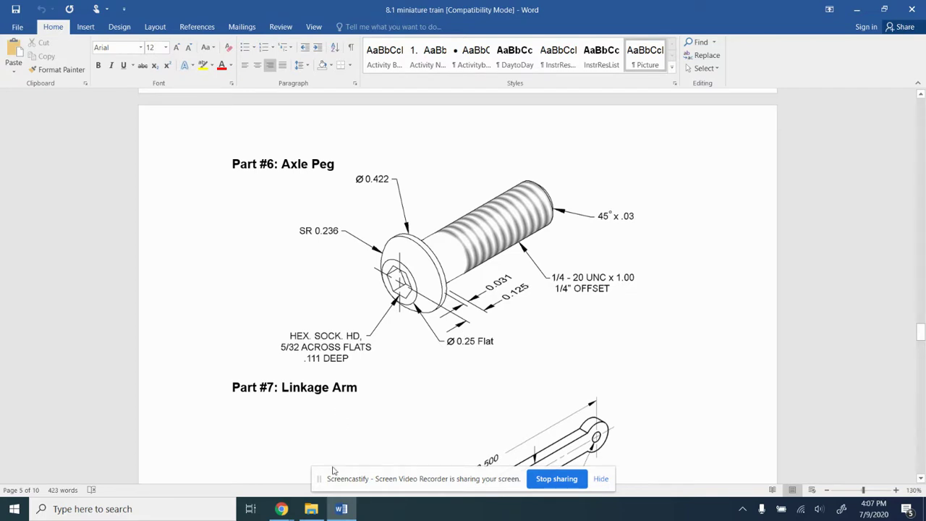
pyautogui.click(340, 511)
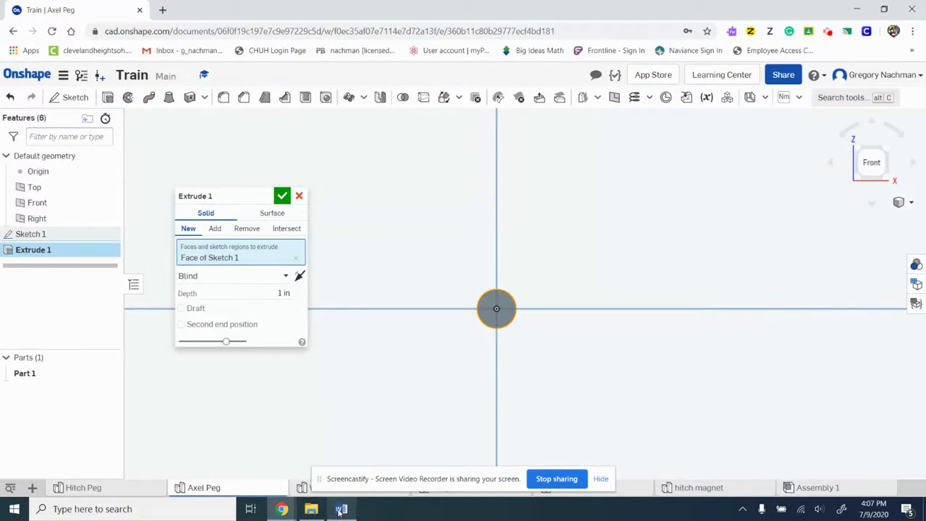
pyautogui.click(282, 196)
pyautogui.moveTo(607, 285); pyautogui.dragTo(565, 270, button='right')
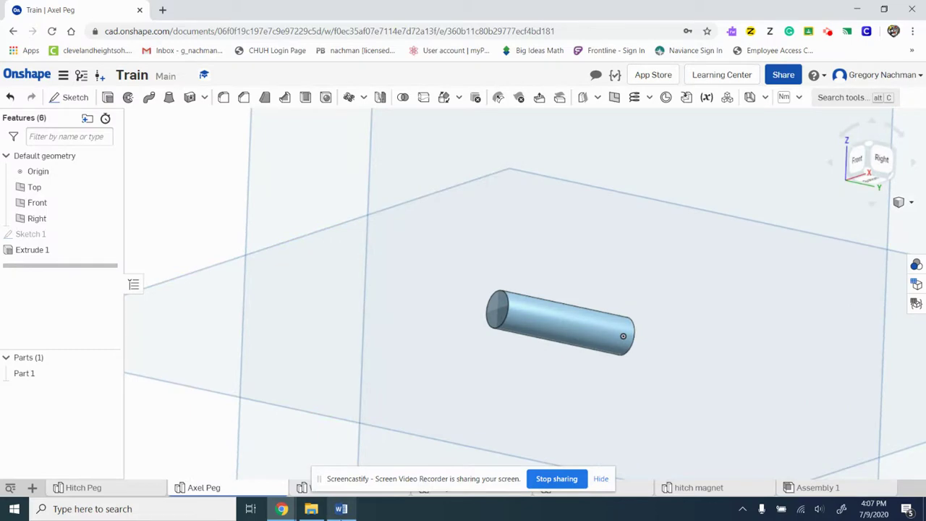
# Consult the Word drawing, and sketch a concentric circle about 0.76 in in diameter on the shaft's front end face.
pyautogui.click(337, 510)
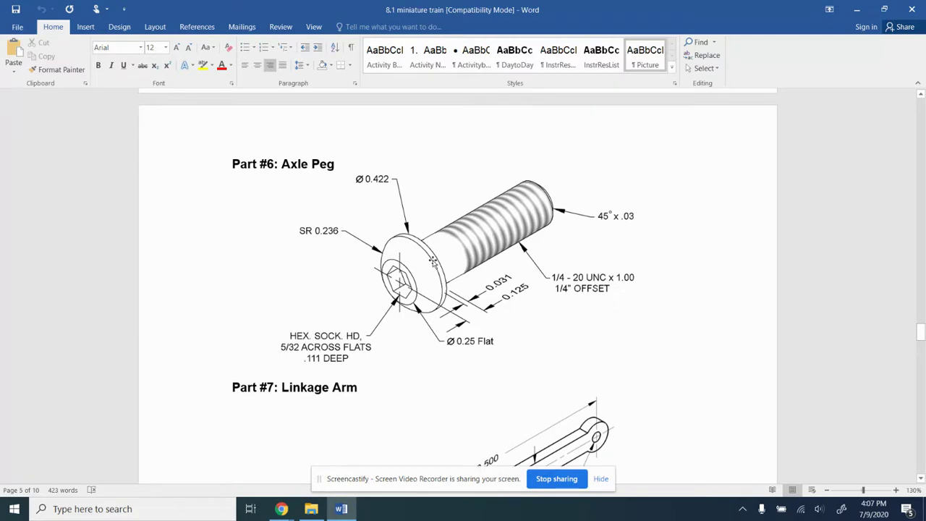
pyautogui.click(288, 507)
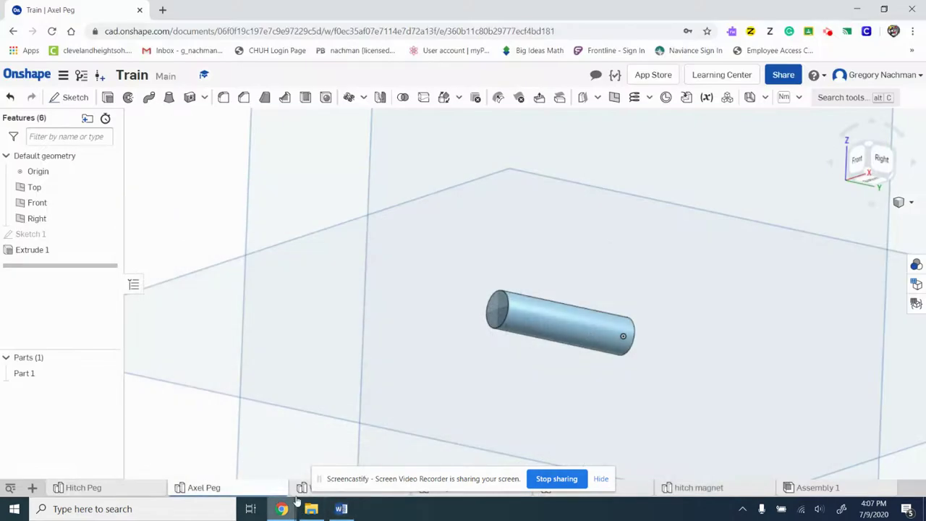
pyautogui.click(62, 97)
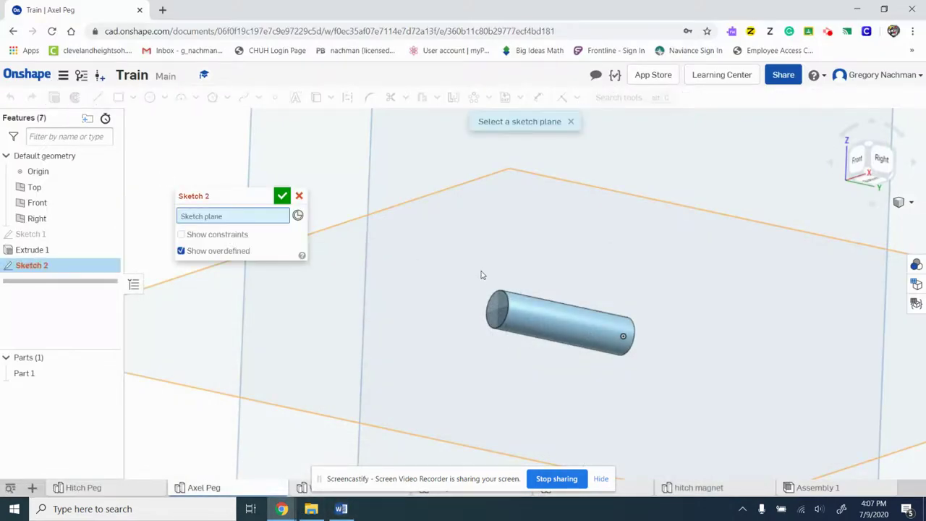
pyautogui.click(498, 311)
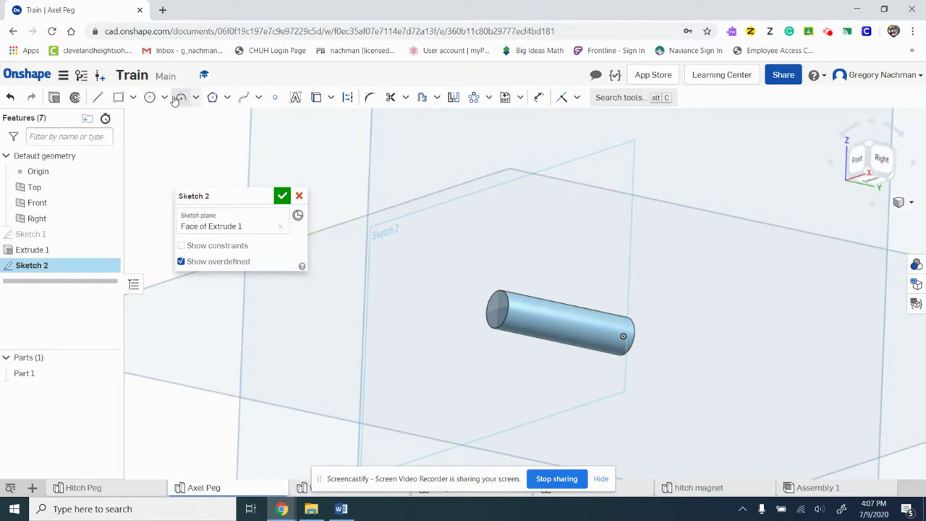
pyautogui.click(854, 160)
pyautogui.click(150, 97)
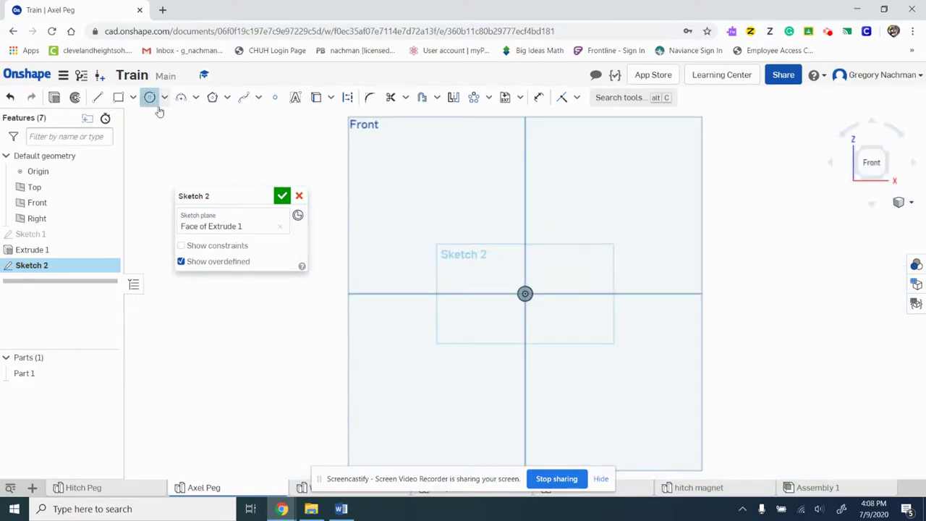
pyautogui.scroll(10, 525, 293)
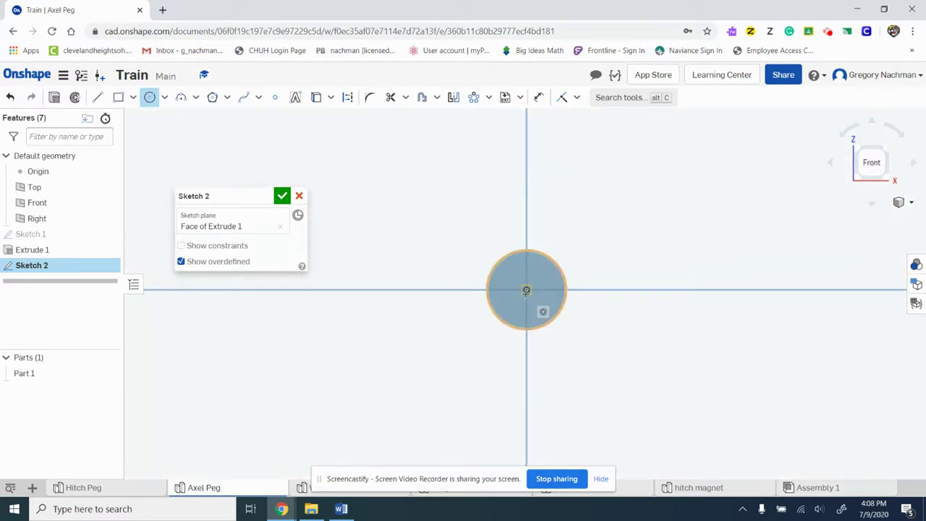
pyautogui.click(526, 291)
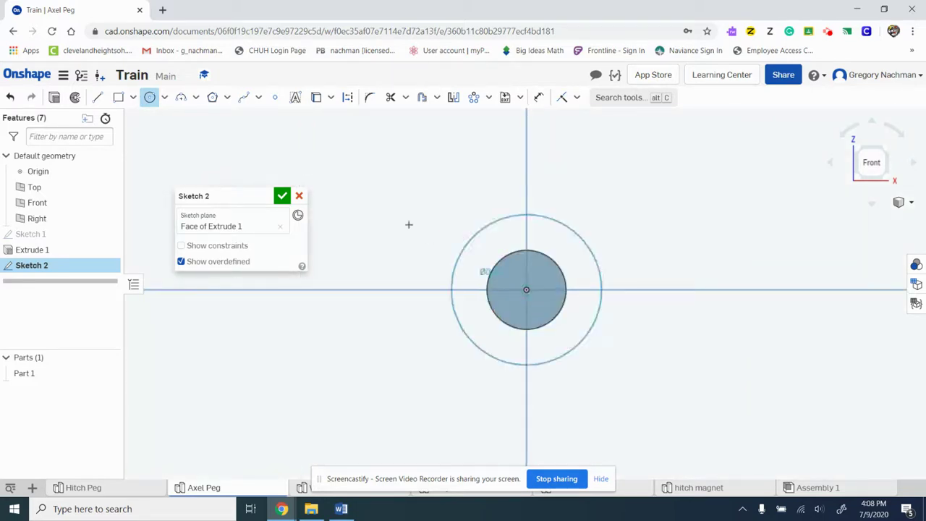
pyautogui.click(424, 224)
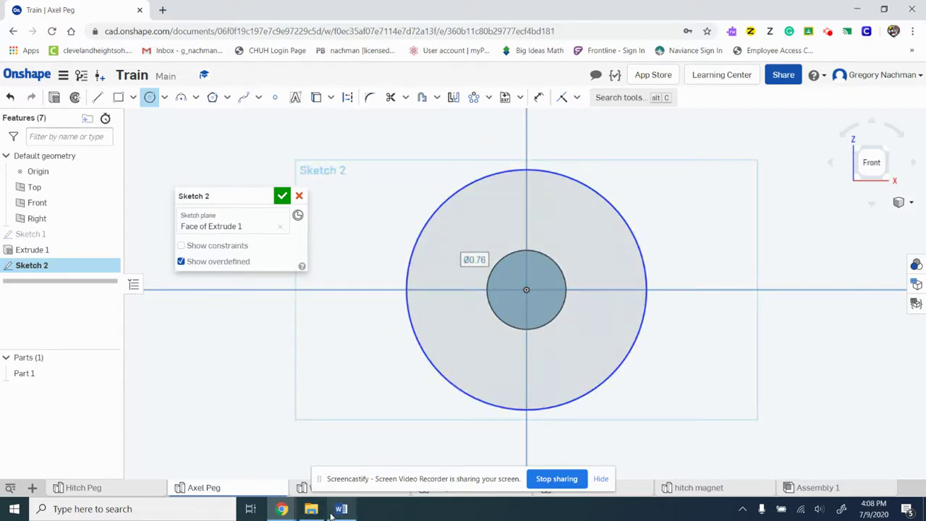
# Set the head circle's diameter to 0.422 in, as given in the Axle Peg drawing in Word.
pyautogui.click(337, 510)
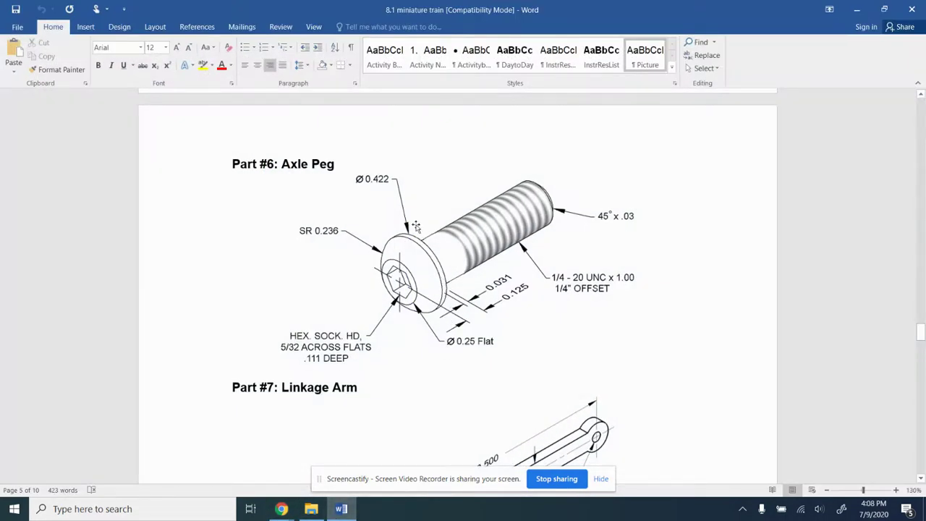
pyautogui.click(338, 513)
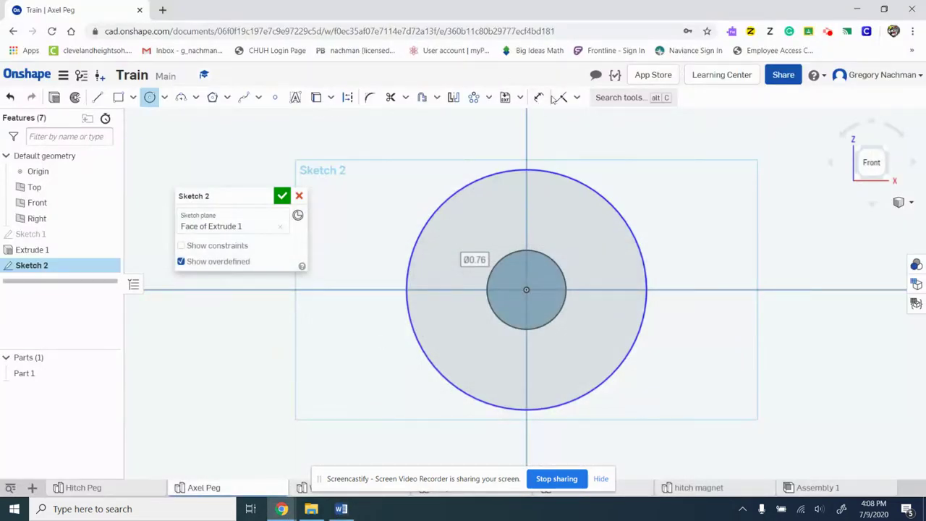
pyautogui.click(539, 97)
pyautogui.click(582, 184)
pyautogui.click(649, 183)
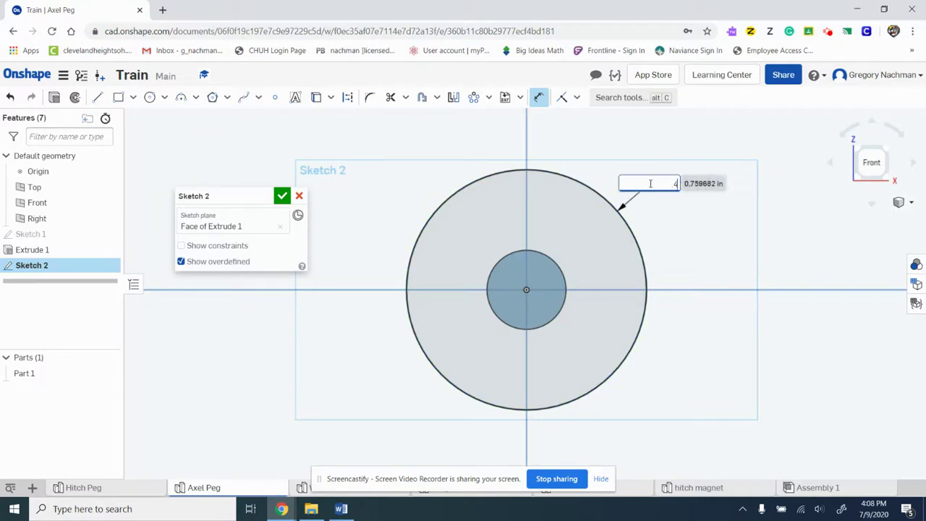
pyautogui.write('.422')
pyautogui.press('Return')
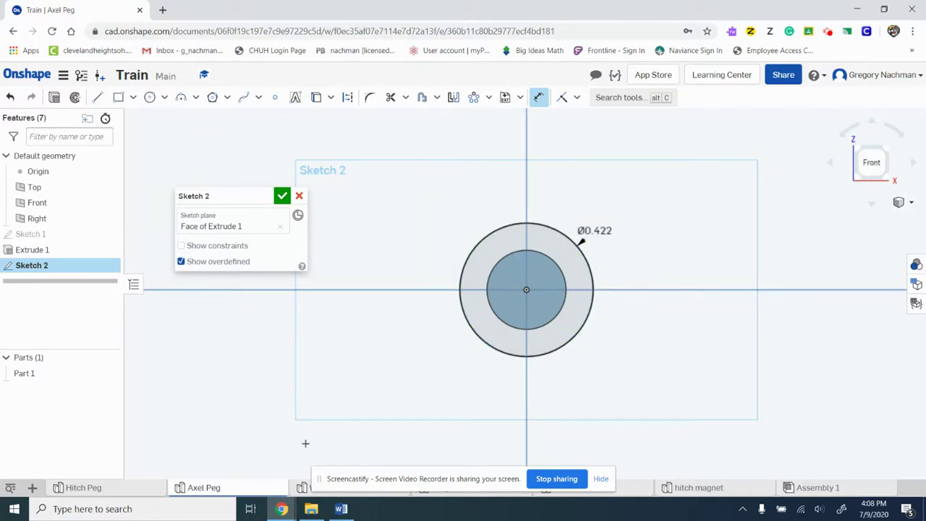
# Check the head thickness in the Axle Peg drawing in Word, and finish the head circle sketch in Onshape.
pyautogui.click(341, 509)
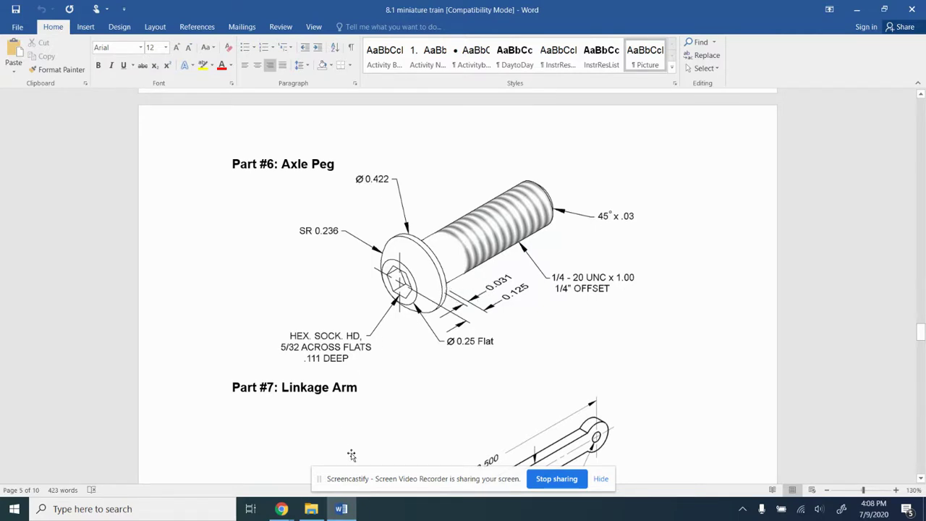
pyautogui.click(282, 510)
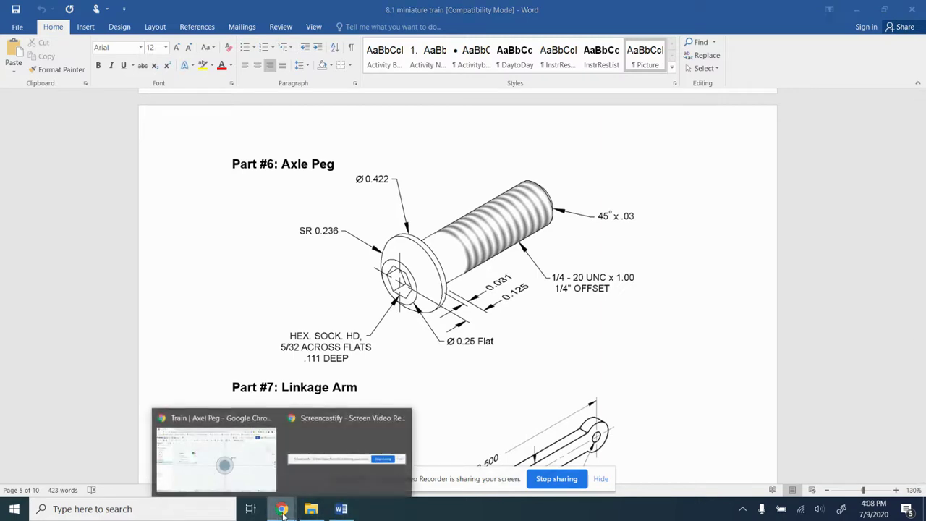
pyautogui.click(230, 475)
pyautogui.click(283, 195)
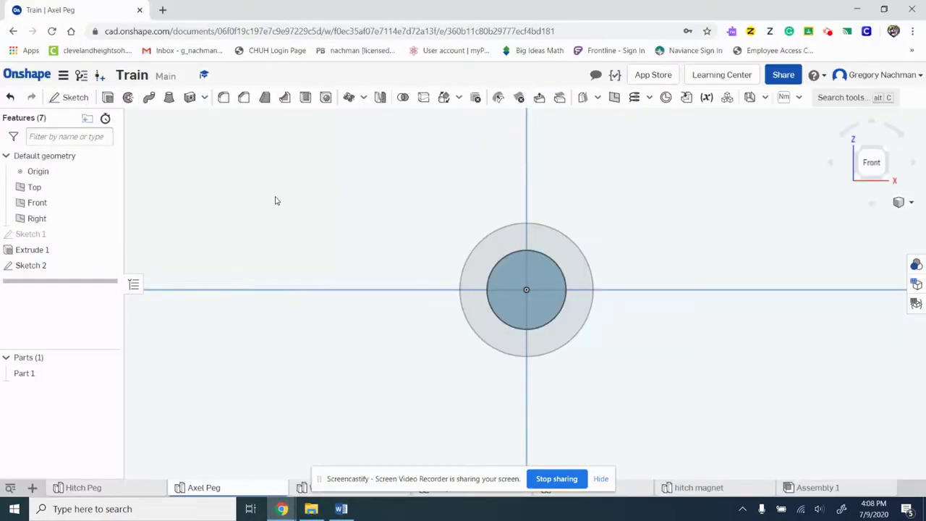
# Extrude both regions of the head sketch with a blind depth of 0.03 in, adding them to the shaft.
pyautogui.click(107, 97)
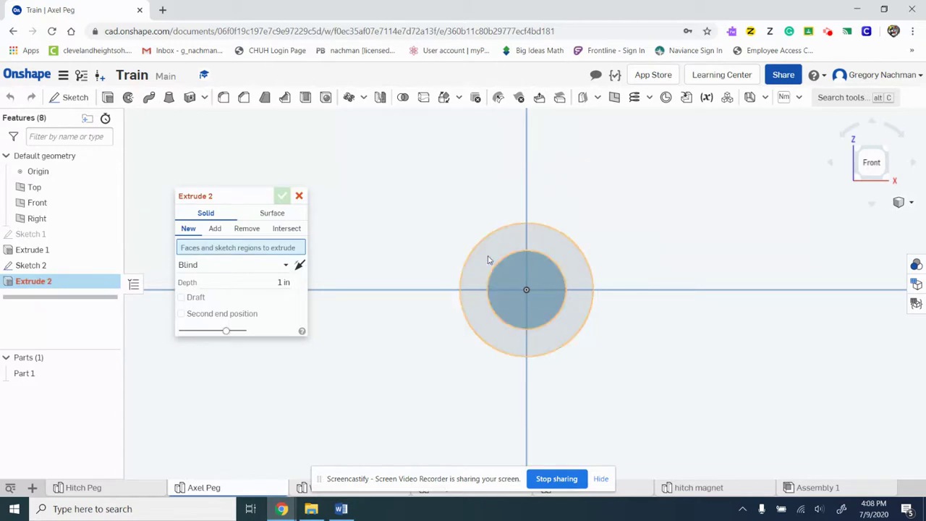
pyautogui.click(490, 259)
pyautogui.click(513, 282)
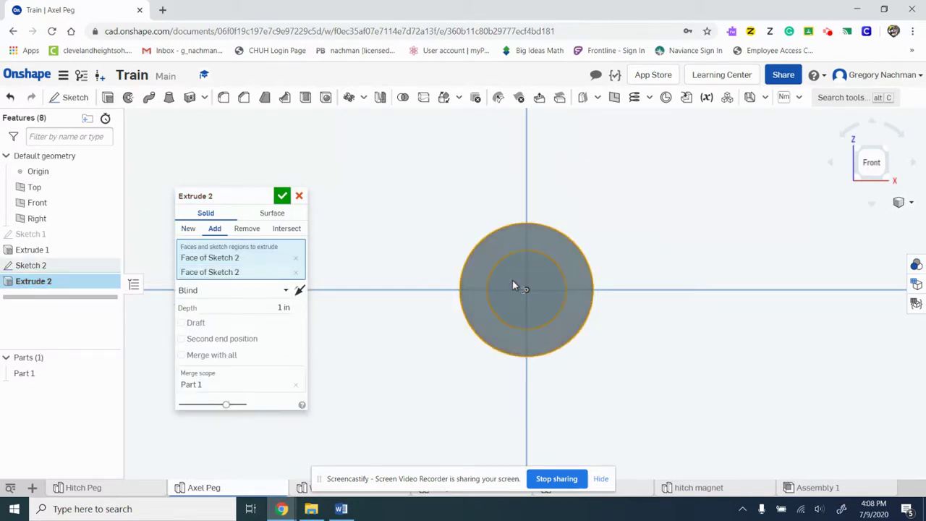
pyautogui.click(229, 309)
pyautogui.press('BackSpace')
pyautogui.write('.03')
pyautogui.click(282, 196)
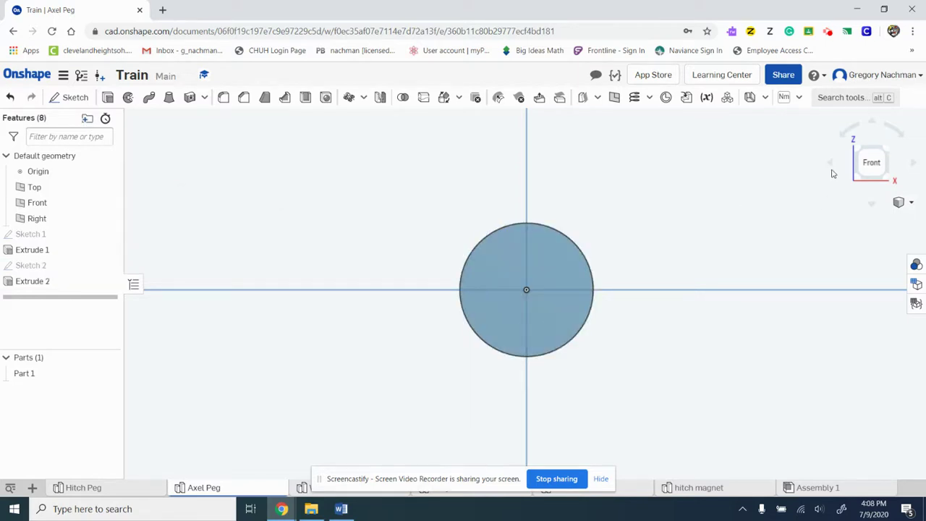
# Consult the Axle Peg drawing in Word, and start an offset plane from the front face of the head in Onshape.
pyautogui.moveTo(742, 229); pyautogui.dragTo(687, 204, button='right')
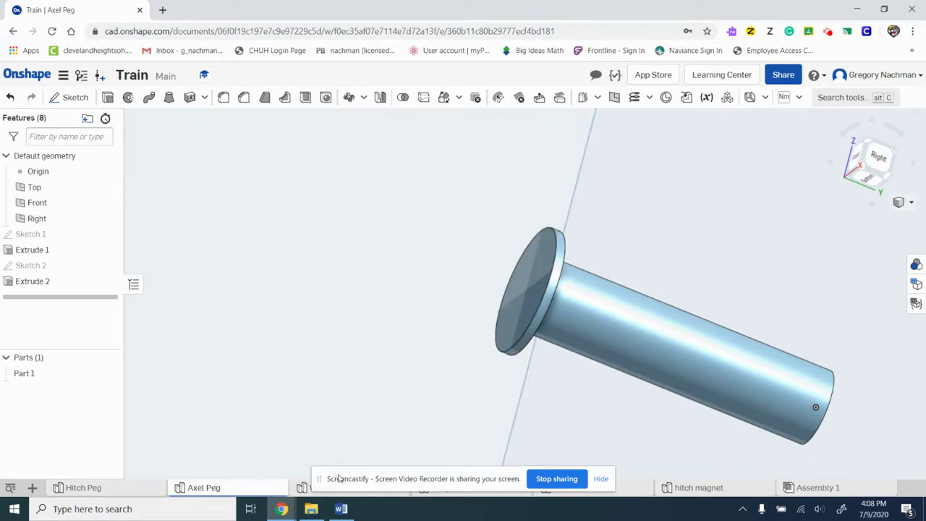
pyautogui.click(341, 509)
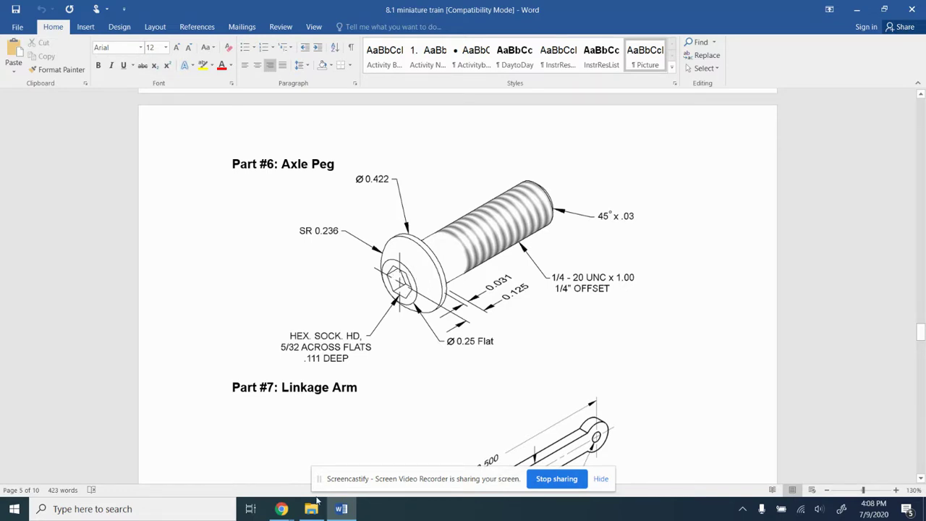
pyautogui.moveTo(282, 509)
pyautogui.click(216, 456)
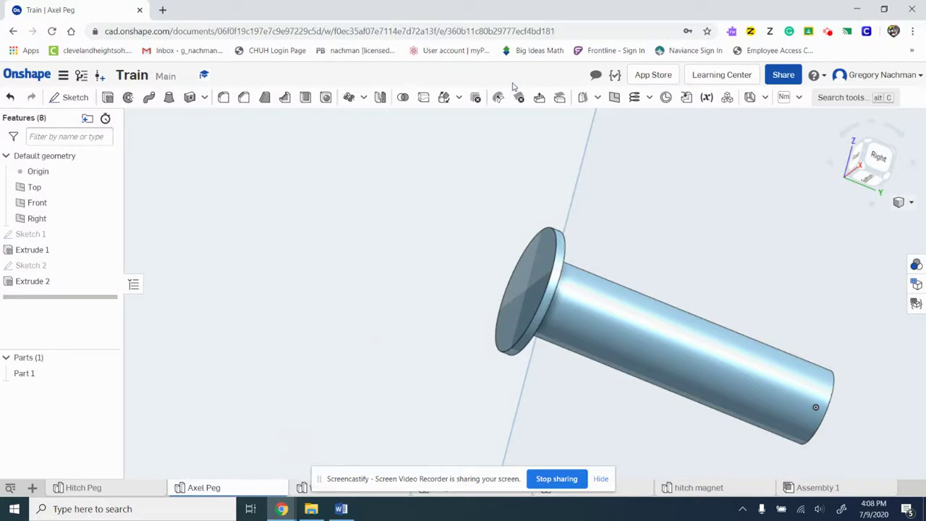
pyautogui.click(614, 100)
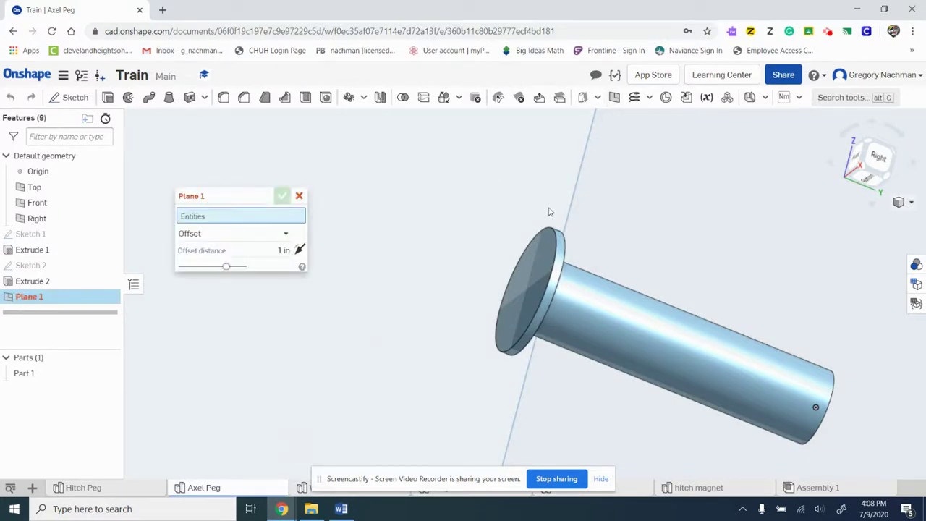
pyautogui.click(543, 253)
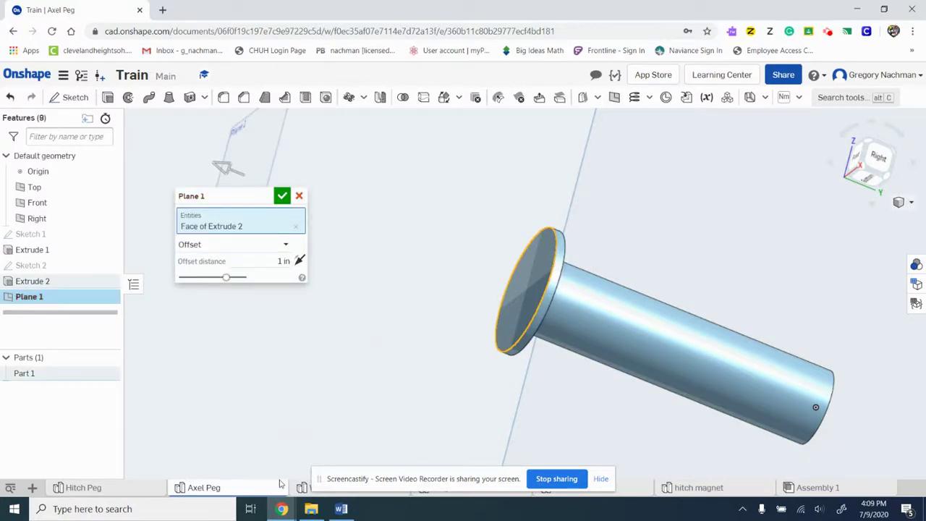
# Set the plane's offset distance to .125-.031 in, using the head dimensions in the Word drawing, and create the plane.
pyautogui.click(341, 510)
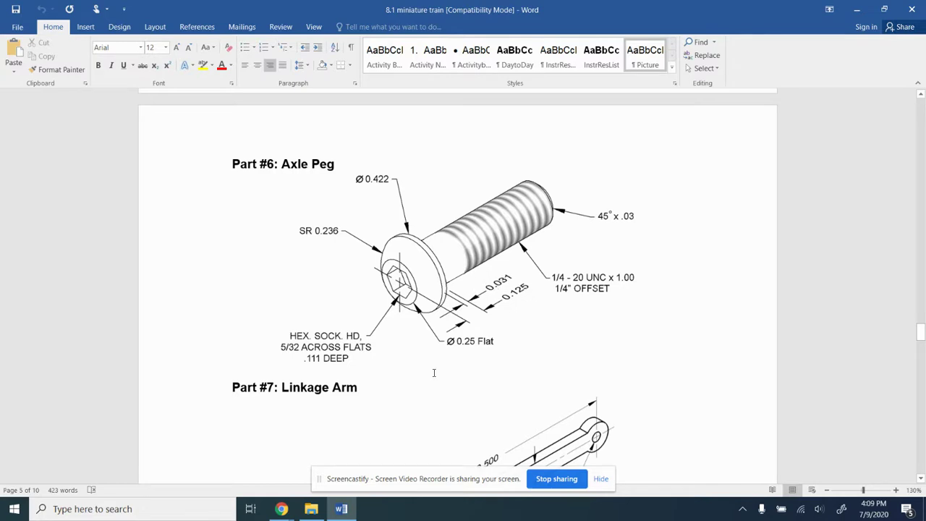
pyautogui.moveTo(284, 509)
pyautogui.click(254, 453)
pyautogui.click(261, 258)
pyautogui.press('BackSpace')
pyautogui.write('.125-.03')
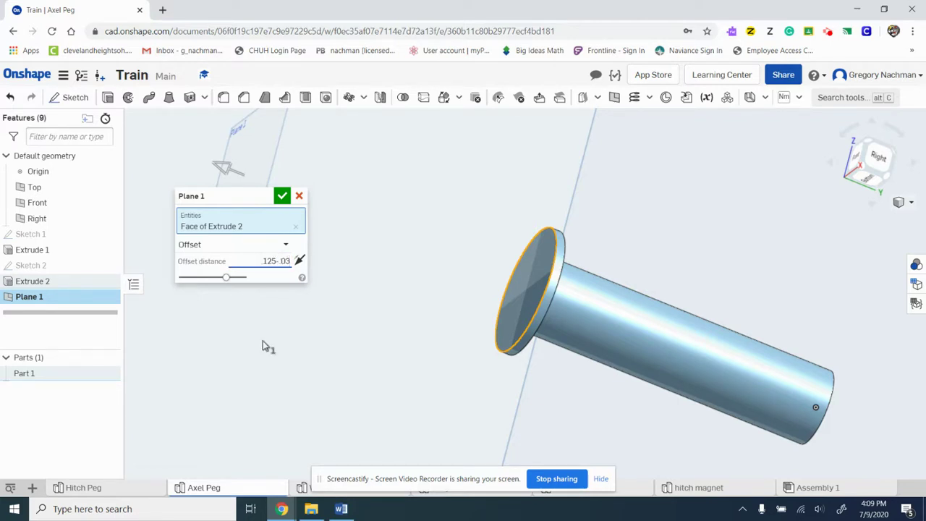
pyautogui.click(341, 509)
pyautogui.click(341, 509)
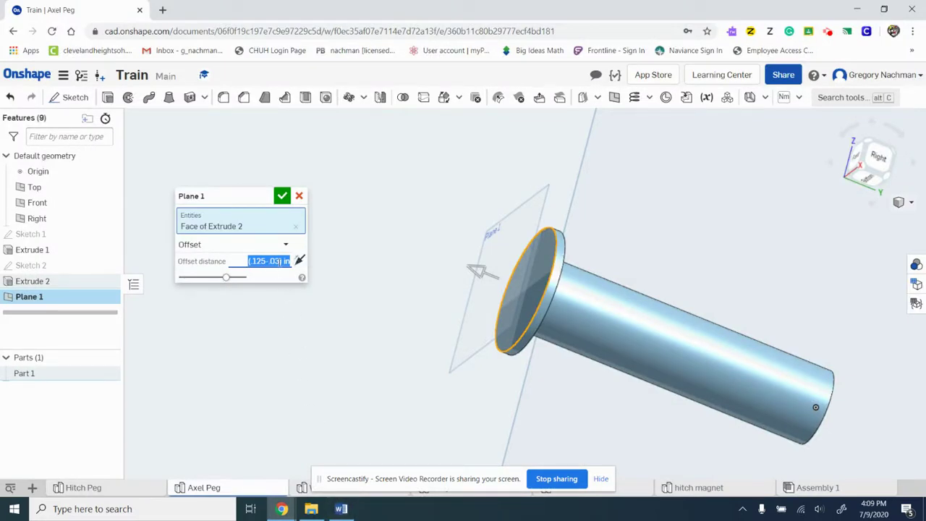
pyautogui.click(280, 260)
pyautogui.write('1')
pyautogui.click(281, 195)
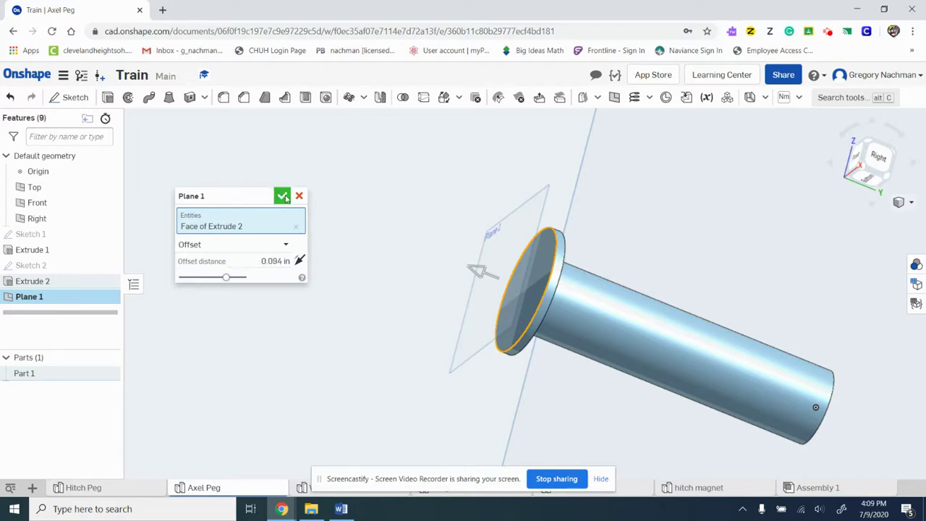
pyautogui.click(284, 196)
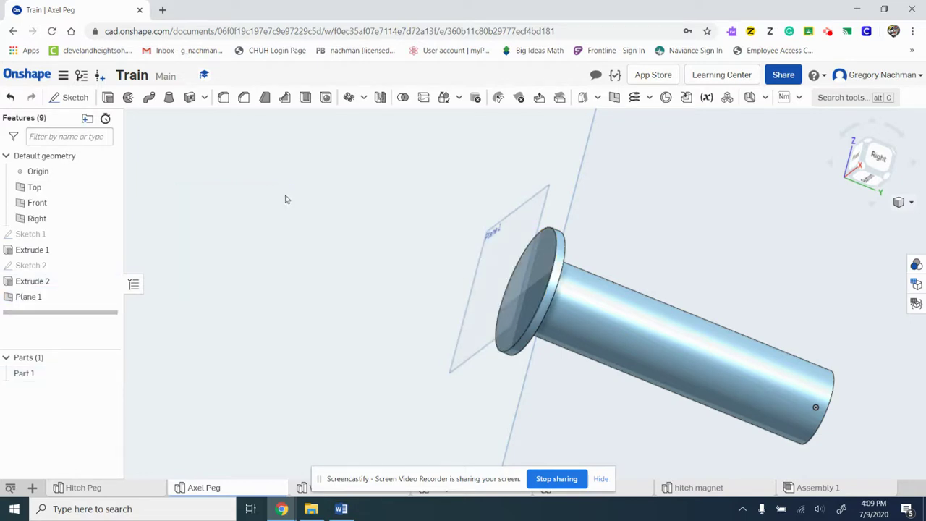
pyautogui.click(71, 97)
pyautogui.click(489, 233)
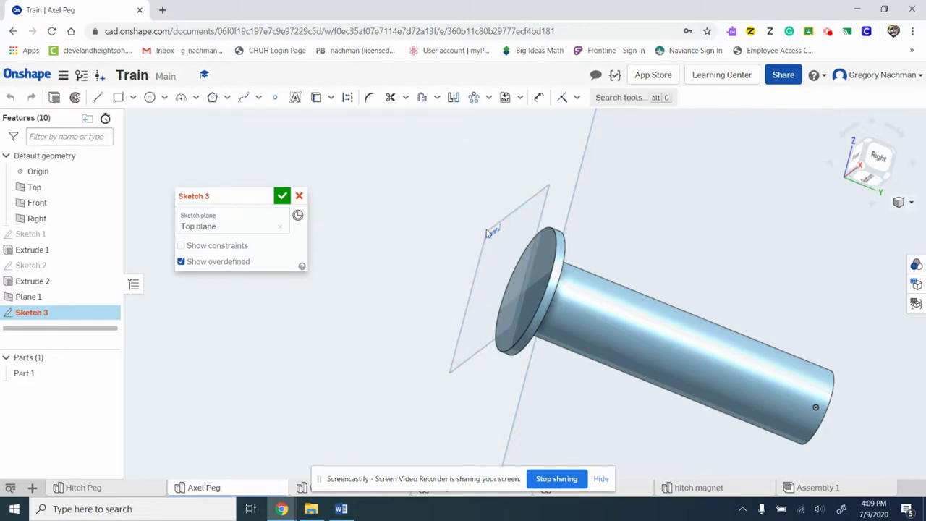
pyautogui.click(298, 197)
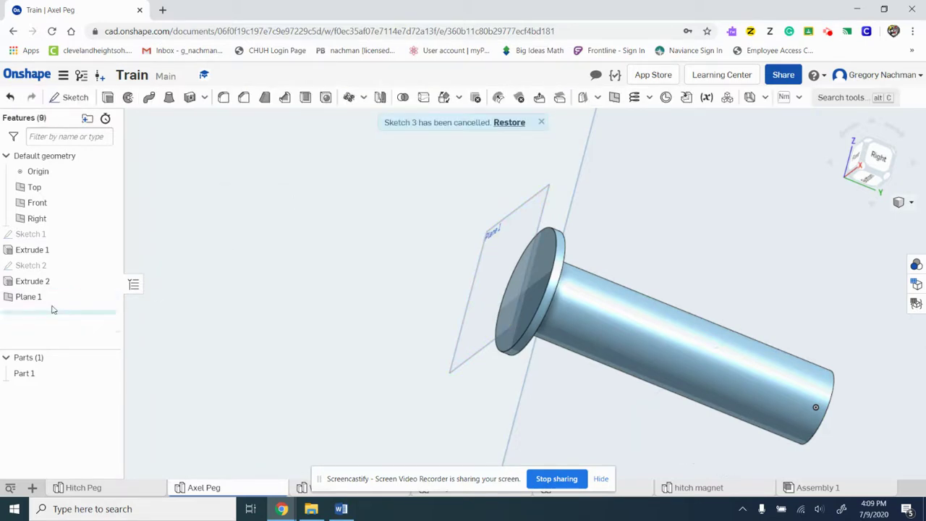
# Start a sketch on the offset plane and draw a circle about 0.226 in in diameter centered on the origin.
pyautogui.click(72, 97)
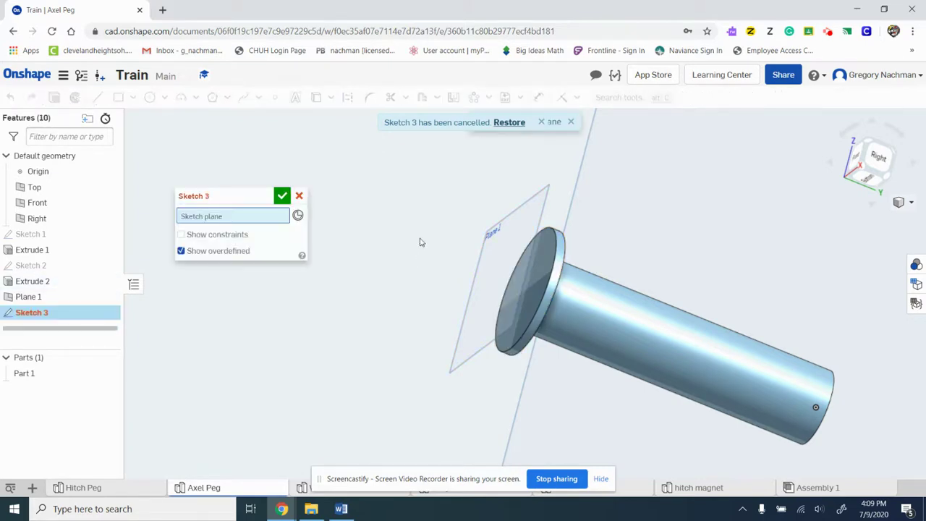
pyautogui.click(450, 376)
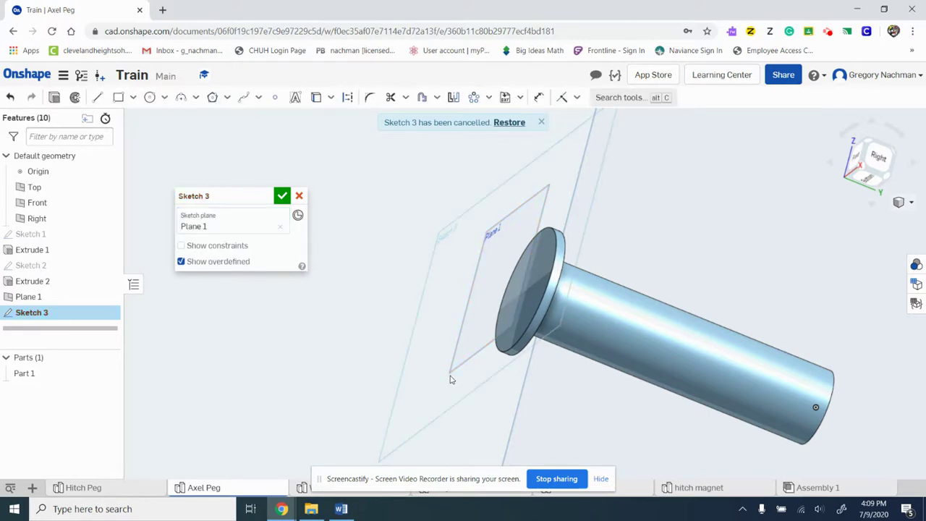
pyautogui.click(150, 97)
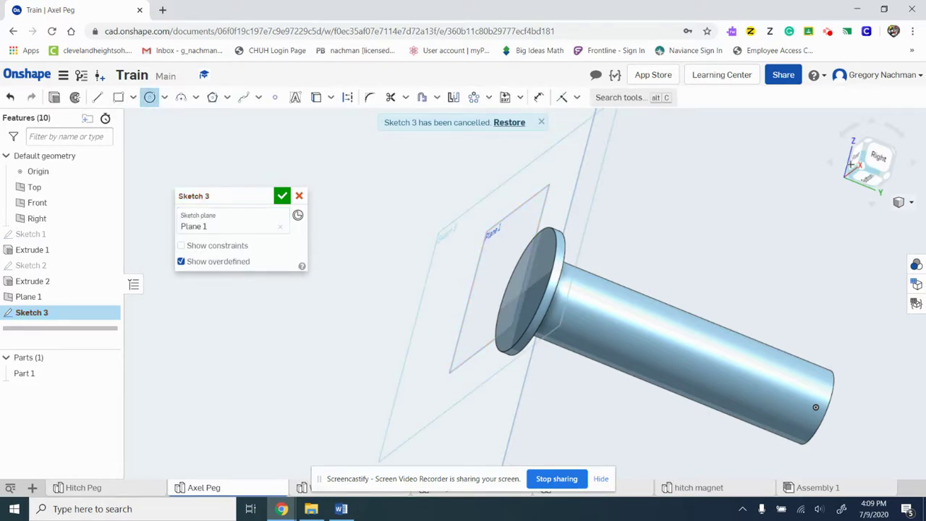
pyautogui.press('n')
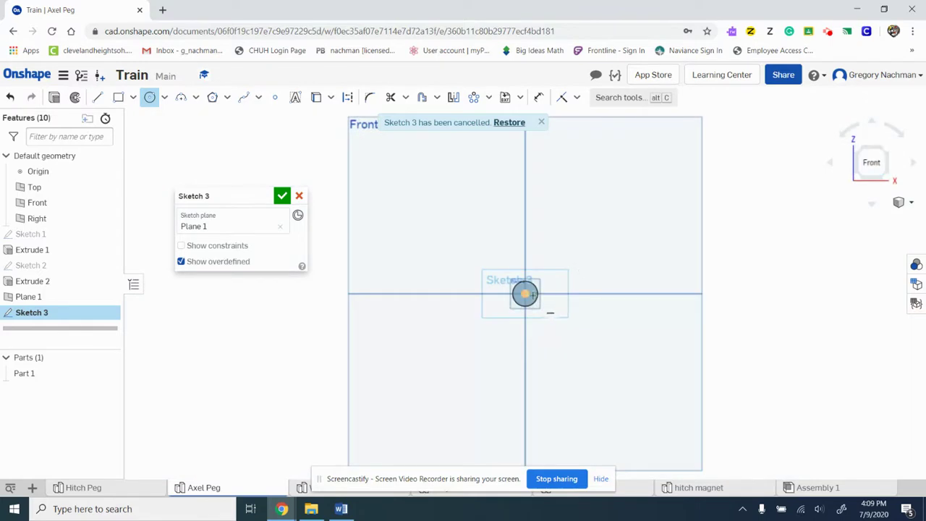
pyautogui.click(525, 293)
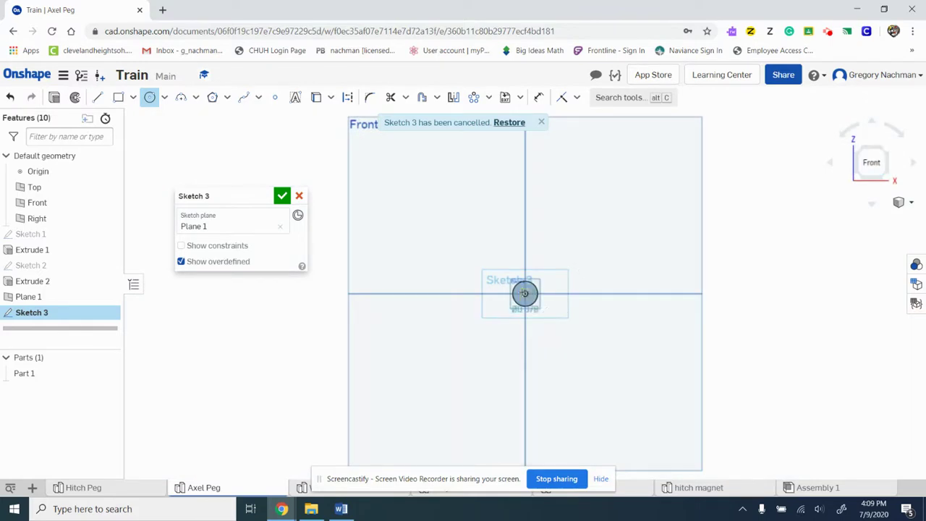
pyautogui.click(539, 294)
pyautogui.scroll(5, 526, 293)
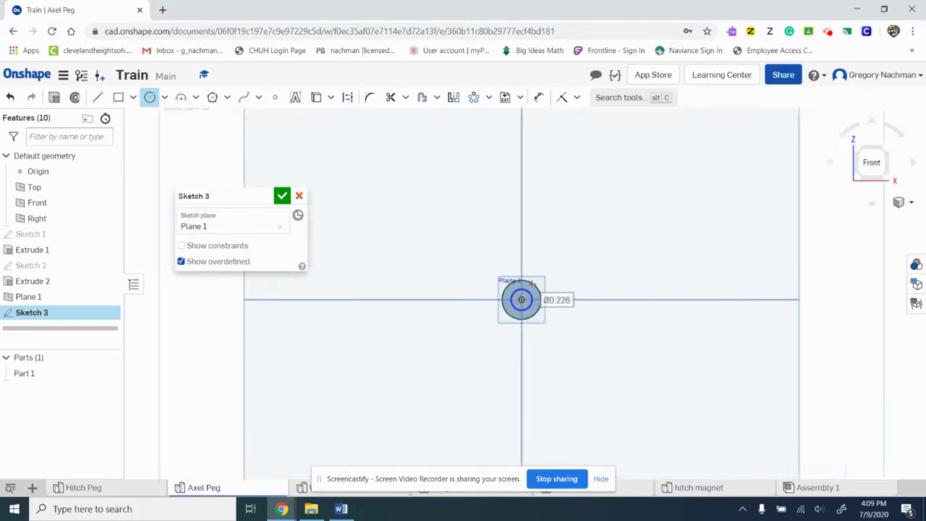
# Set the circle's diameter to 0.25 in, the flat size given in the Word drawing, and finish the sketch.
pyautogui.click(540, 97)
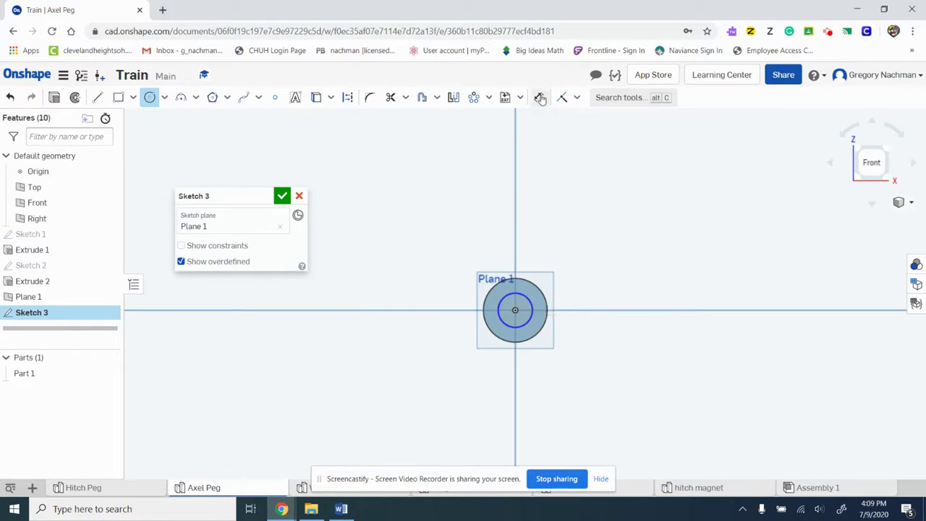
pyautogui.click(524, 300)
pyautogui.click(605, 282)
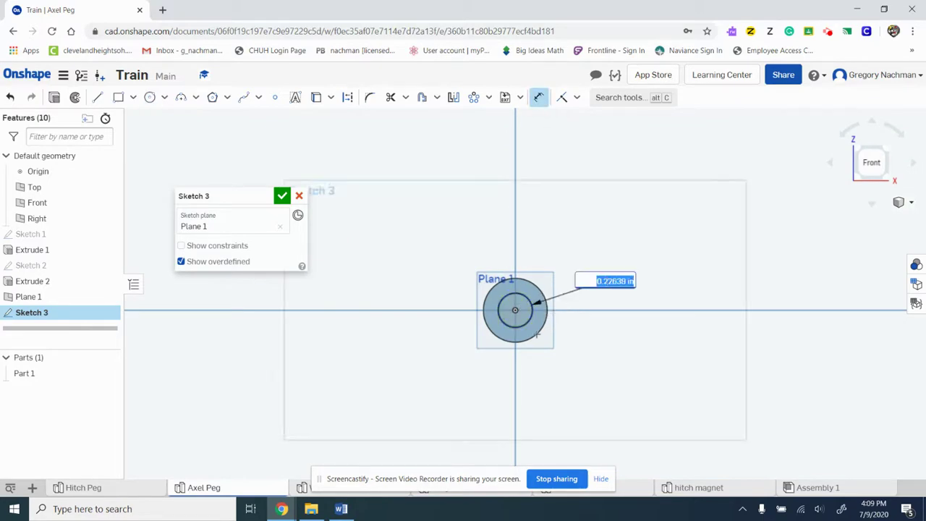
pyautogui.click(341, 509)
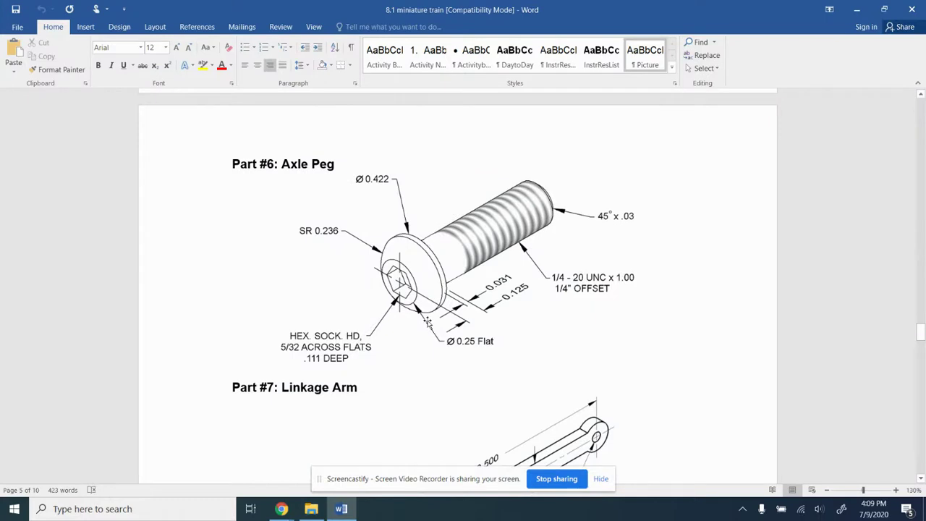
pyautogui.moveTo(282, 509)
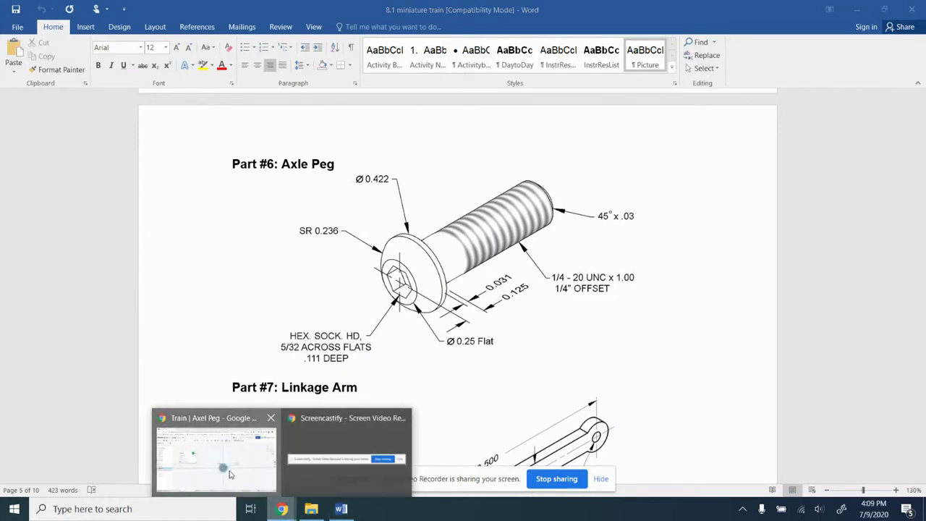
pyautogui.click(210, 442)
pyautogui.write('2')
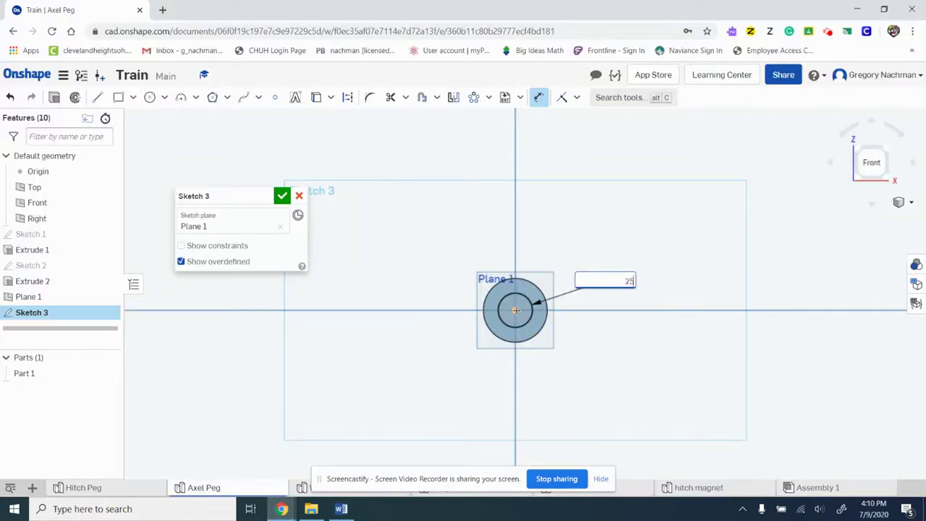
pyautogui.write('5')
pyautogui.press('Return')
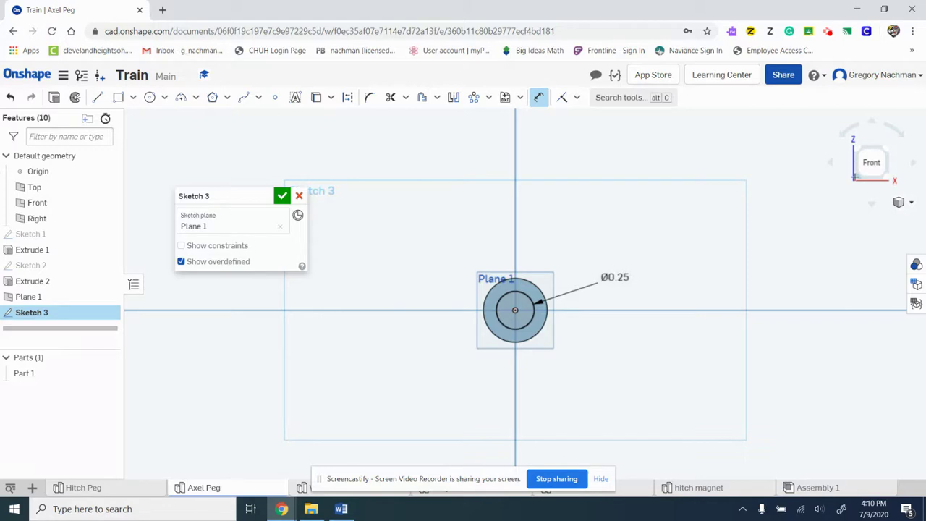
pyautogui.click(855, 176)
pyautogui.moveTo(550, 275); pyautogui.dragTo(567, 278, button='right')
pyautogui.scroll(2, 566, 278)
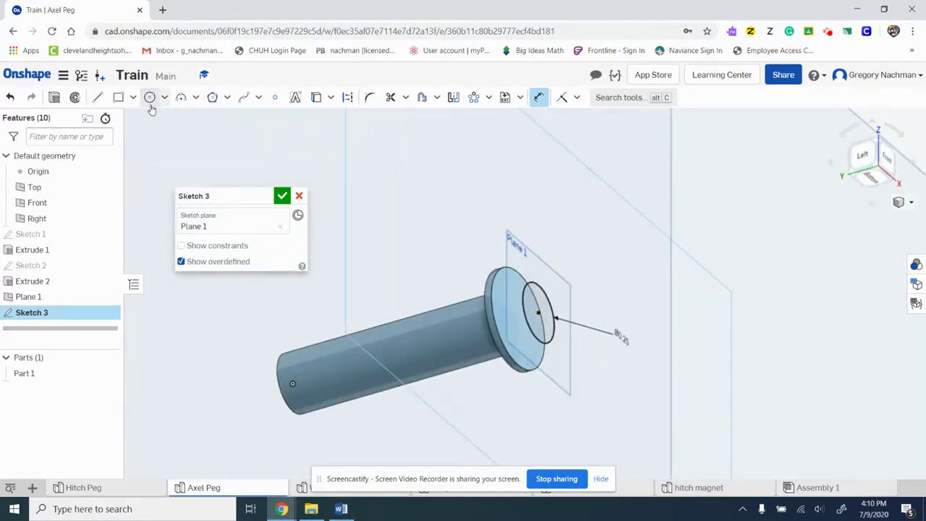
pyautogui.click(283, 196)
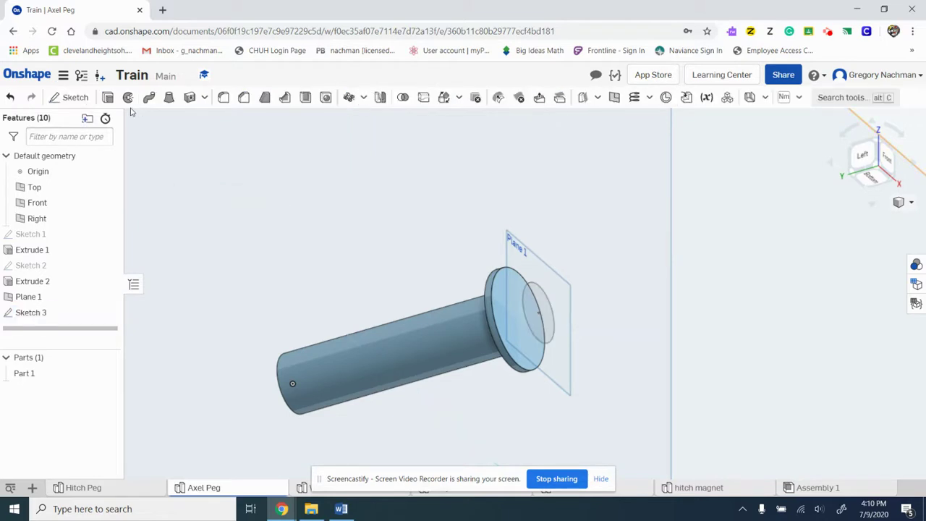
# Loft a new solid from the front face of the head to the 0.25 in circle on the offset plane.
pyautogui.click(169, 97)
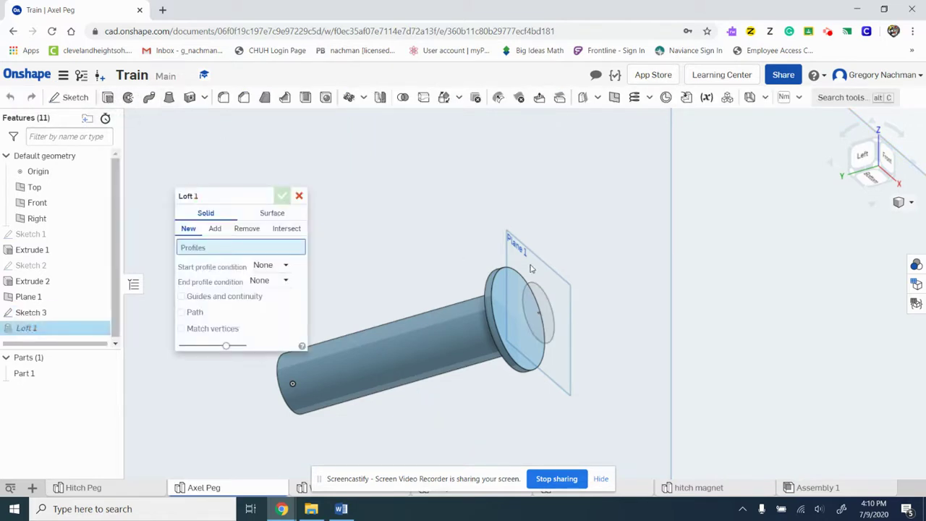
pyautogui.click(516, 273)
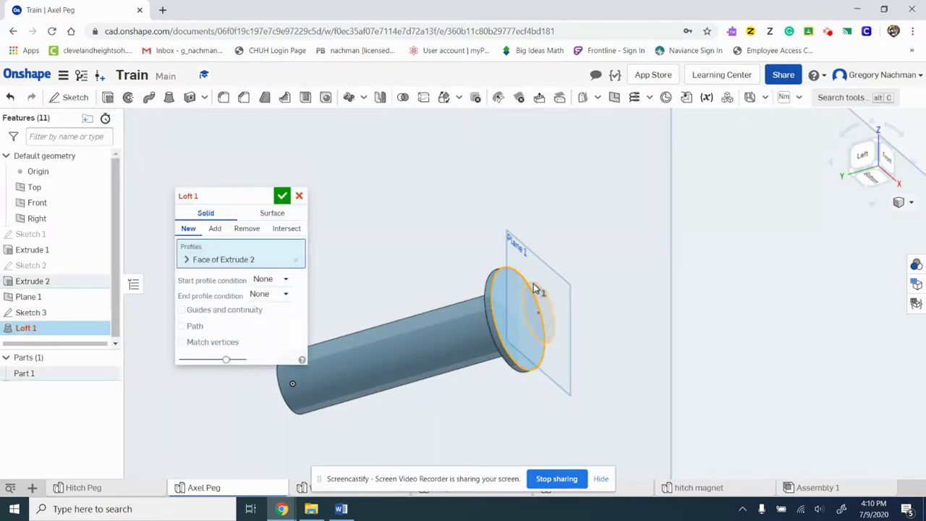
pyautogui.click(537, 291)
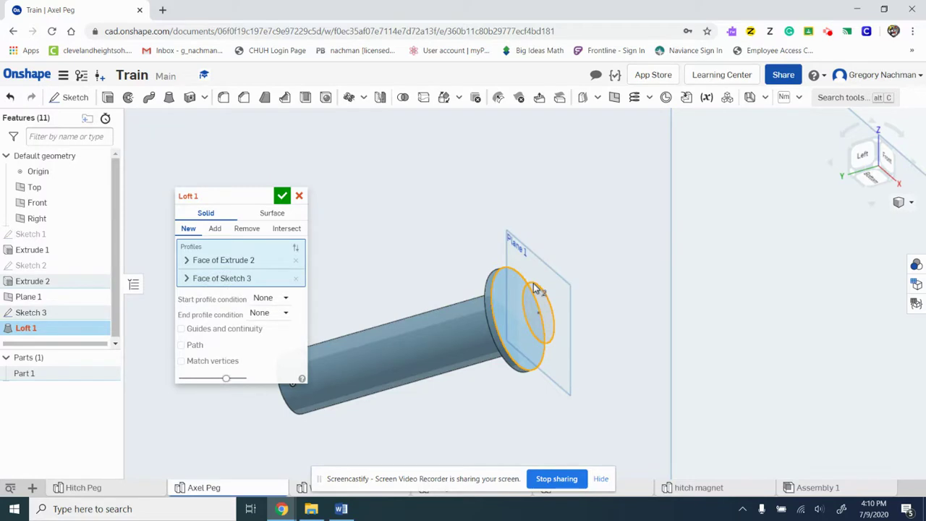
pyautogui.click(282, 196)
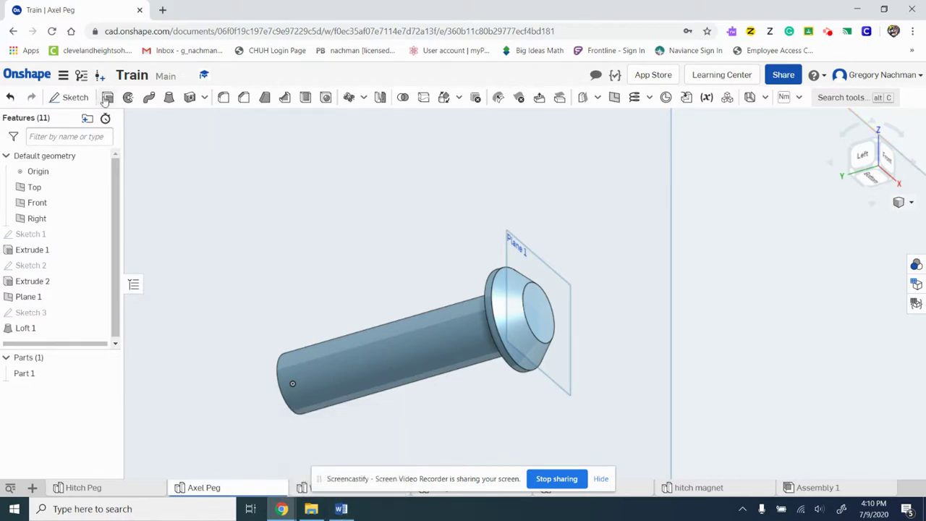
# Start a sketch on the small flat face of the lofted head, and consult the hex socket callout in the Word drawing.
pyautogui.click(58, 98)
pyautogui.click(539, 307)
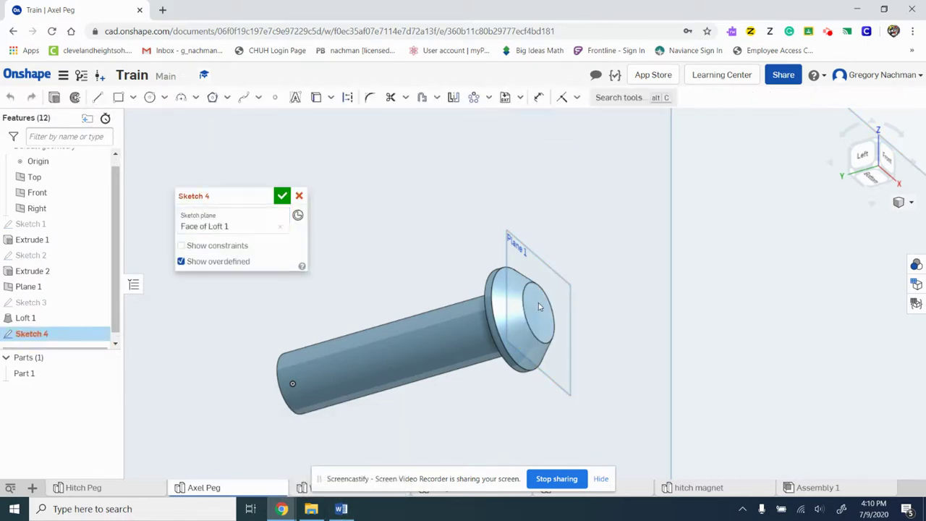
pyautogui.click(886, 158)
pyautogui.scroll(5, 526, 306)
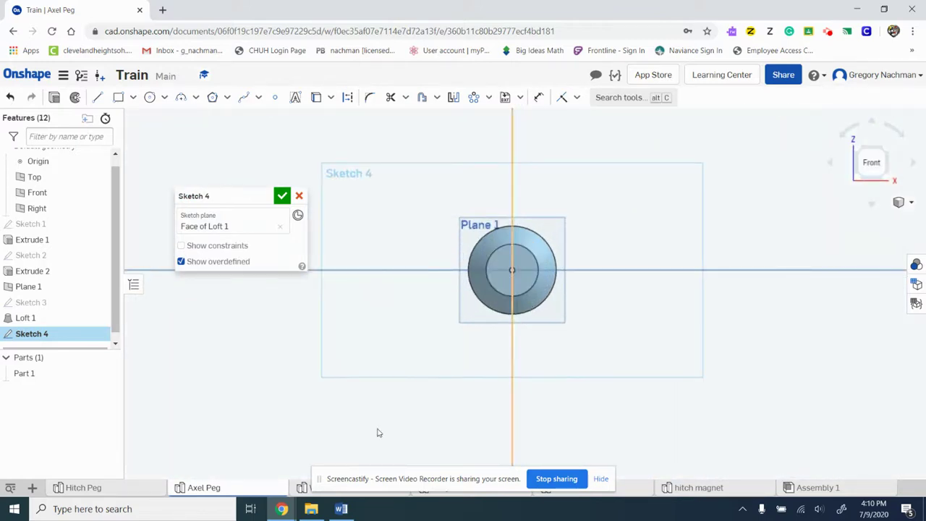
pyautogui.click(341, 508)
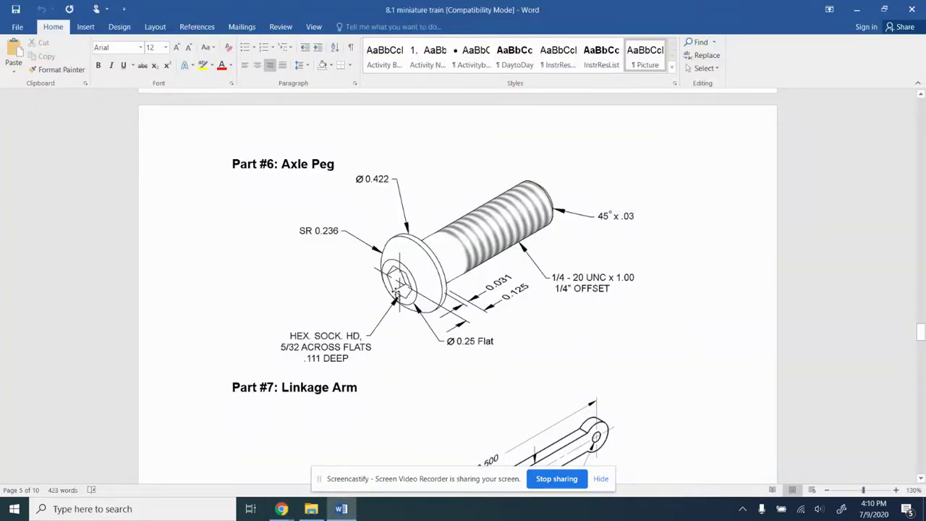
pyautogui.click(283, 510)
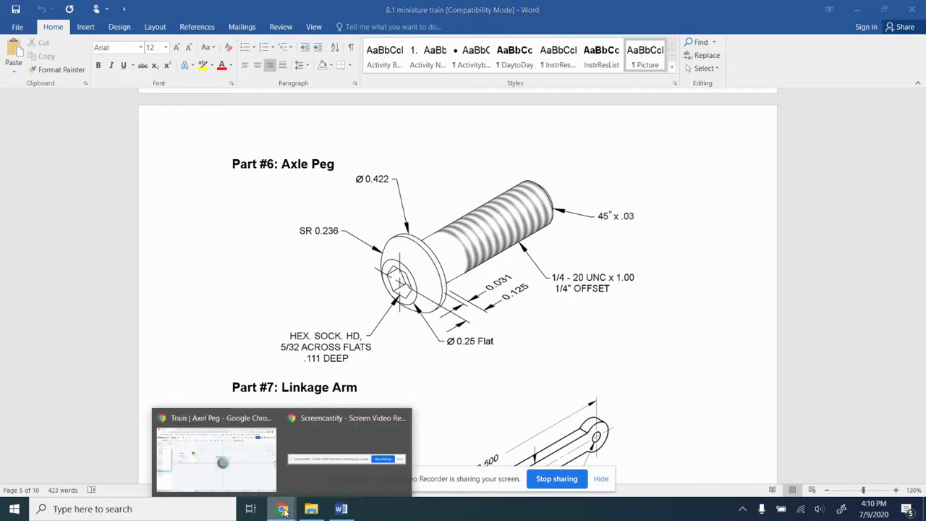
pyautogui.click(231, 457)
pyautogui.click(210, 98)
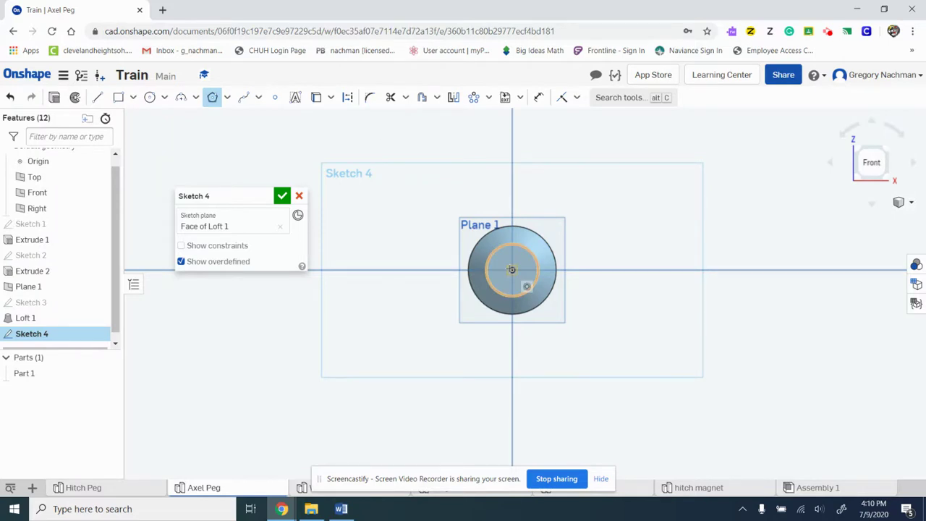
pyautogui.click(225, 98)
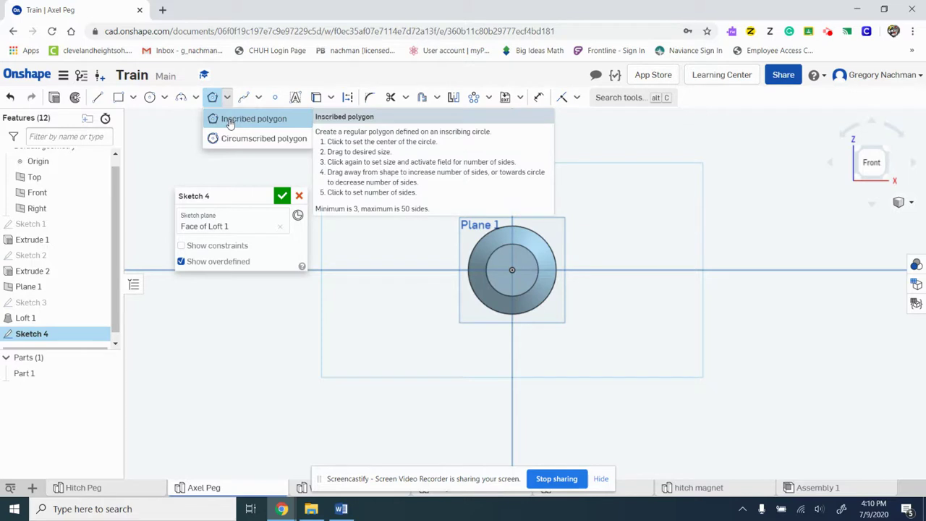
pyautogui.click(246, 118)
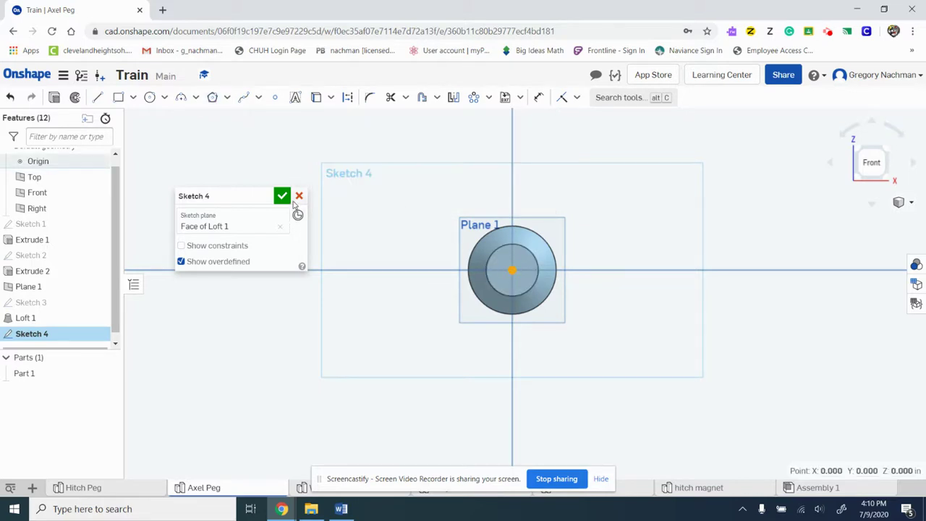
# Draw a six-sided circumscribed polygon centered on the origin, inside the edge of the flat face.
pyautogui.click(228, 99)
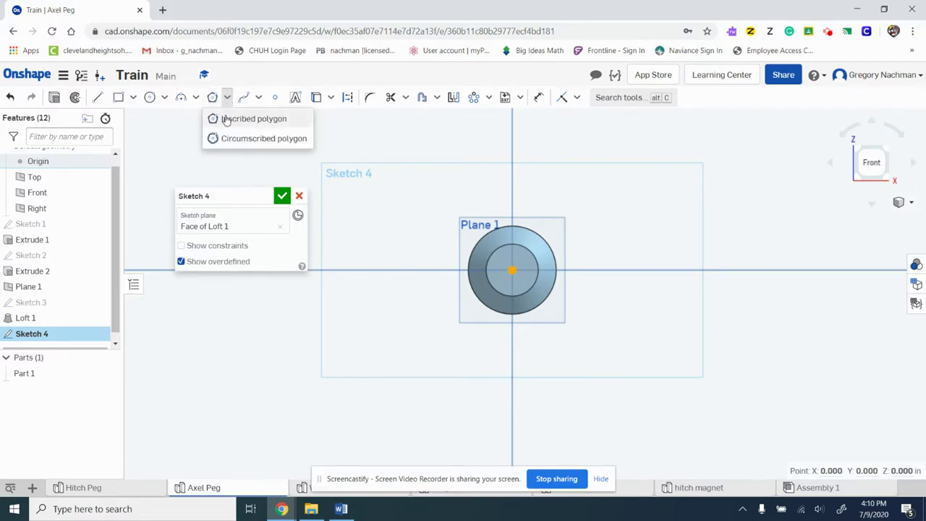
pyautogui.click(226, 138)
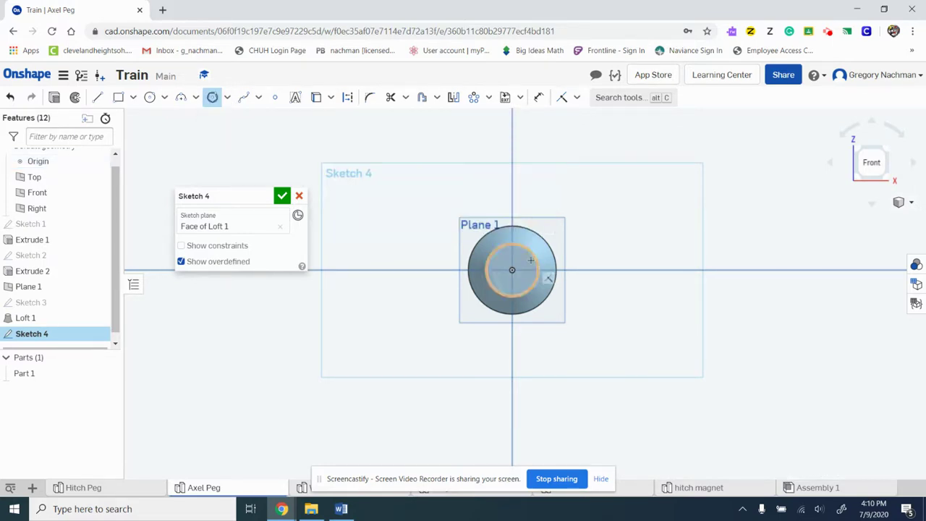
pyautogui.click(511, 269)
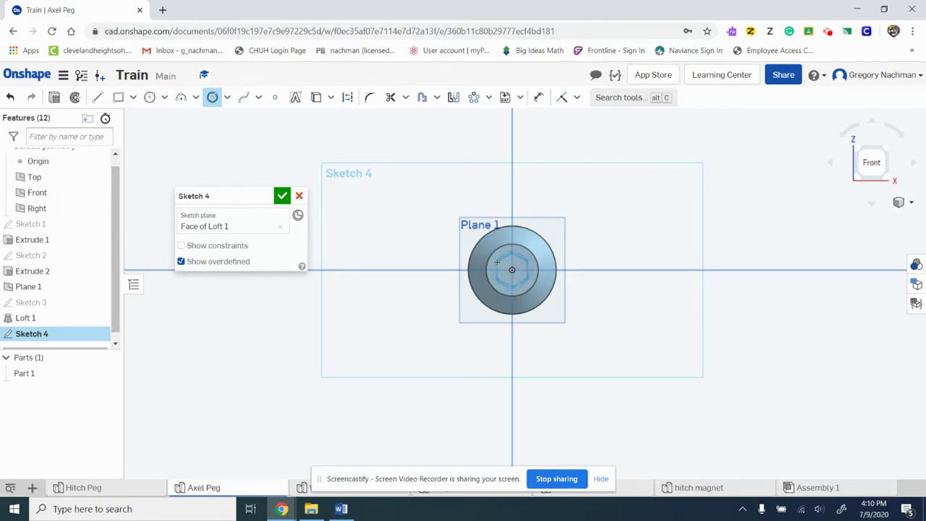
pyautogui.scroll(3, 497, 262)
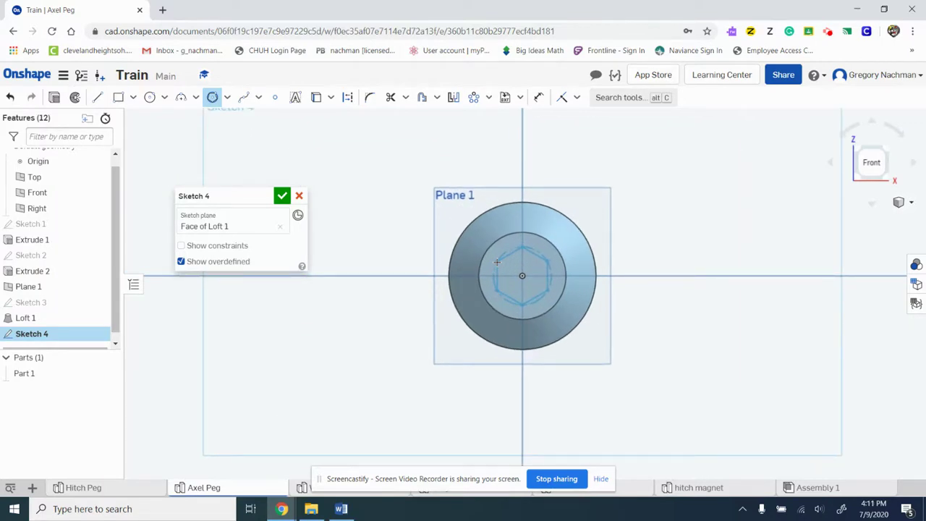
pyautogui.press('Down')
pyautogui.press('Down')
pyautogui.press('Down')
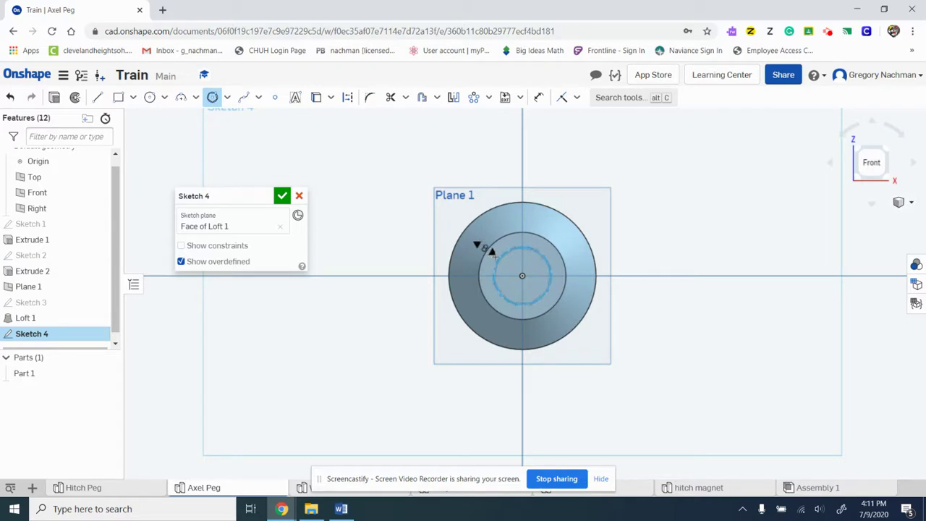
pyautogui.press('Up')
pyautogui.press('Up')
pyautogui.press('Up')
pyautogui.click(496, 265)
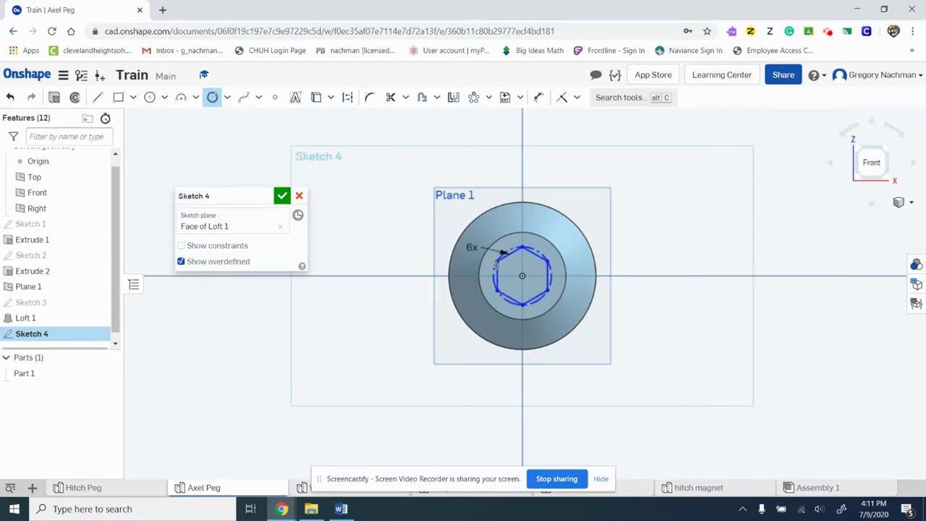
# Dimension the hexagon across two opposite flats as 5/32 in, the size given in the Word drawing, and finish the sketch.
pyautogui.click(540, 97)
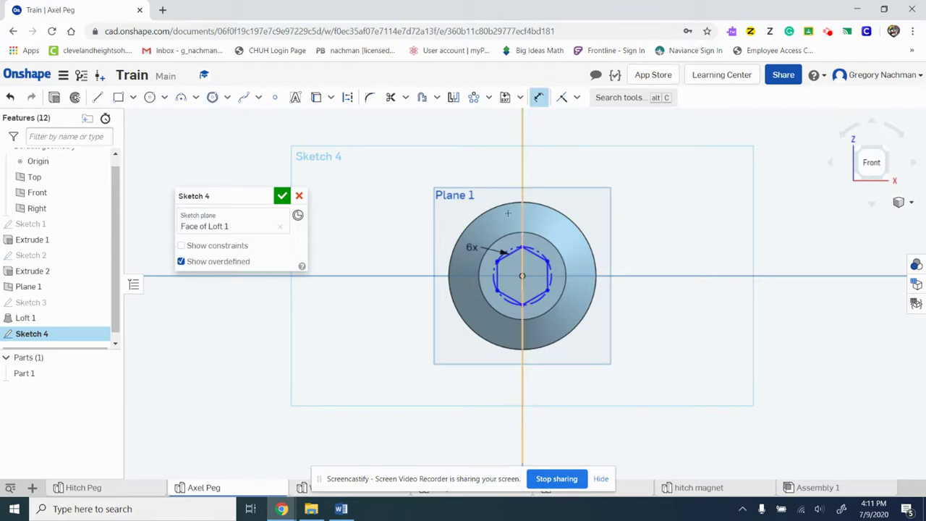
pyautogui.click(511, 255)
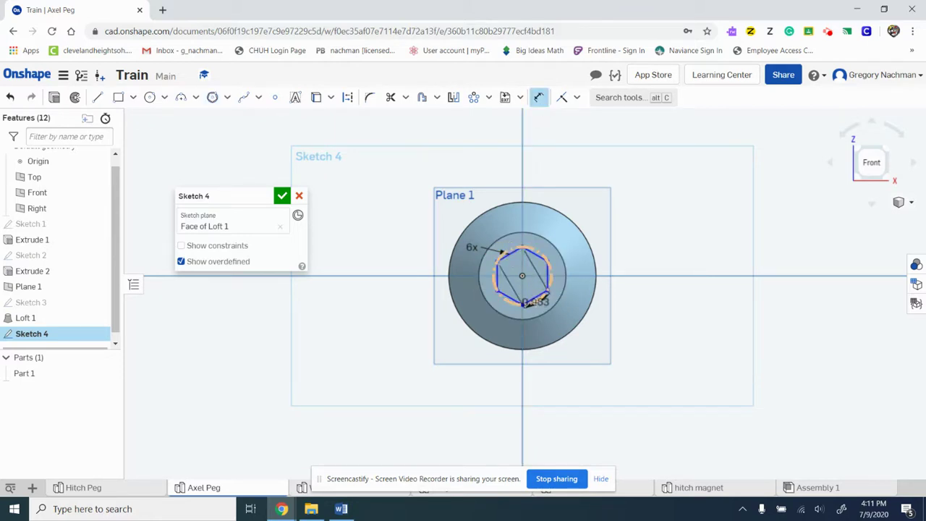
pyautogui.click(535, 298)
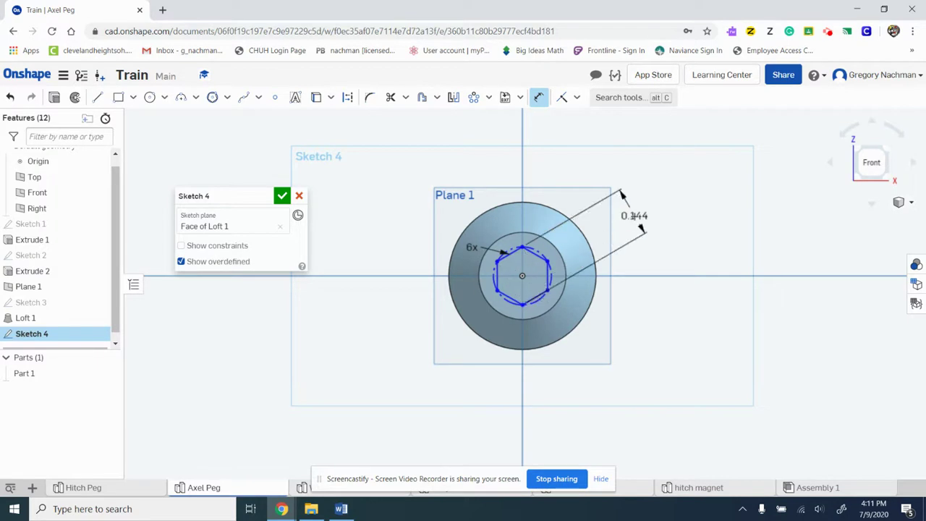
pyautogui.click(637, 217)
pyautogui.click(342, 510)
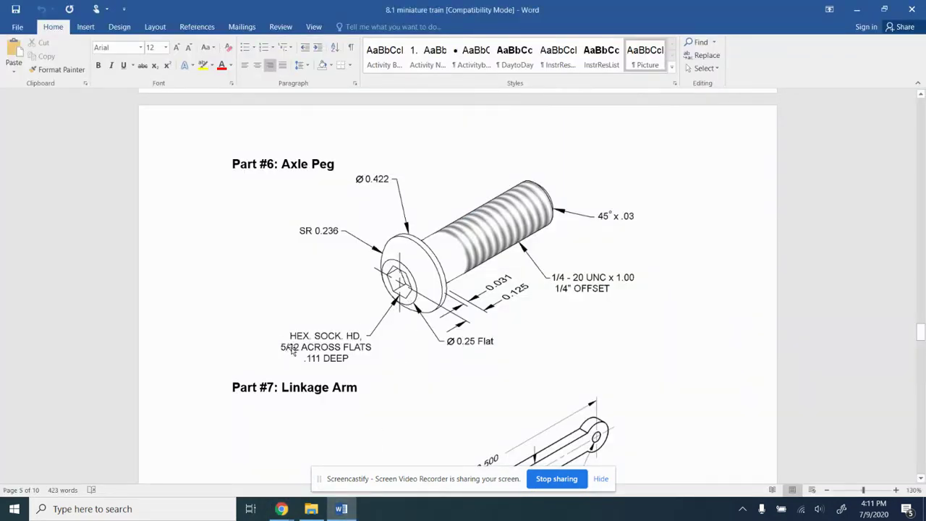
pyautogui.click(280, 510)
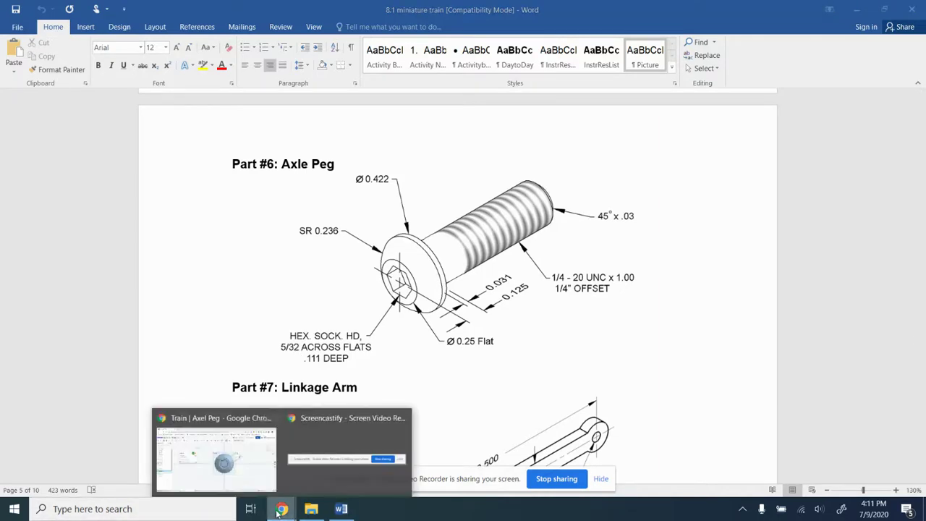
pyautogui.click(231, 461)
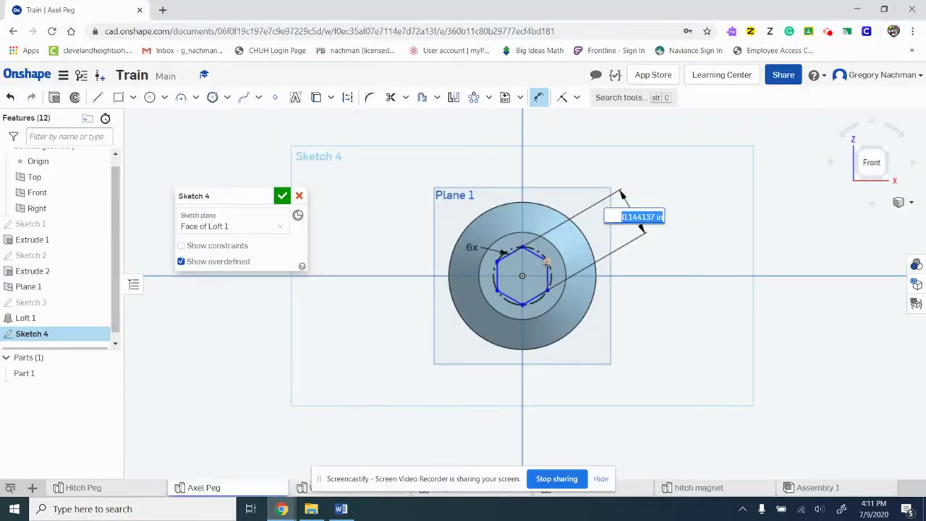
pyautogui.write('5/32')
pyautogui.press('Return')
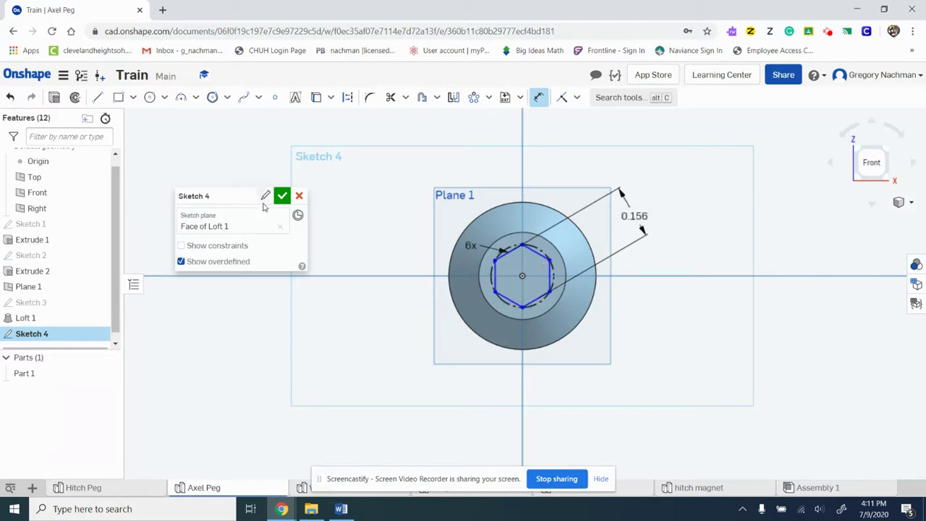
pyautogui.click(281, 195)
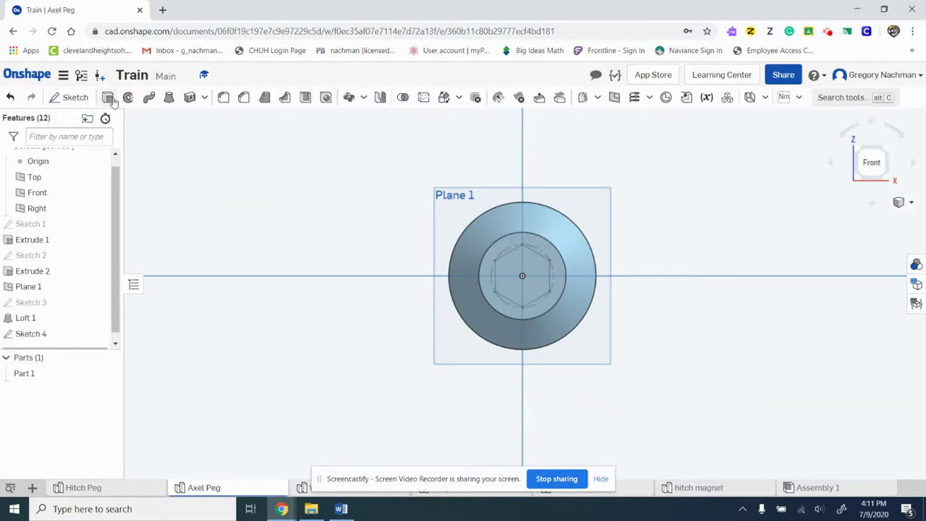
# Extrude the hexagon as a blind removal into the head to the .111 in depth given in the Word drawing.
pyautogui.click(108, 99)
pyautogui.click(511, 267)
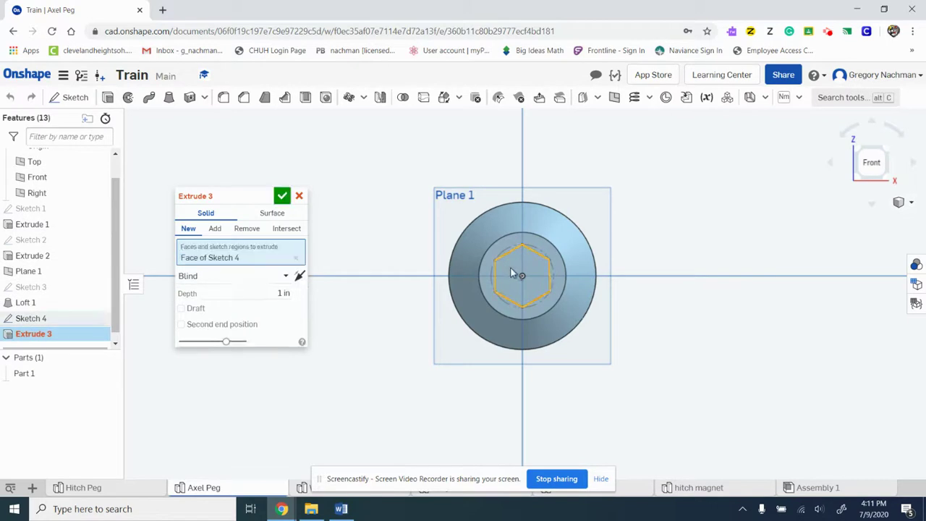
pyautogui.click(247, 229)
pyautogui.moveTo(717, 199); pyautogui.dragTo(676, 203, button='right')
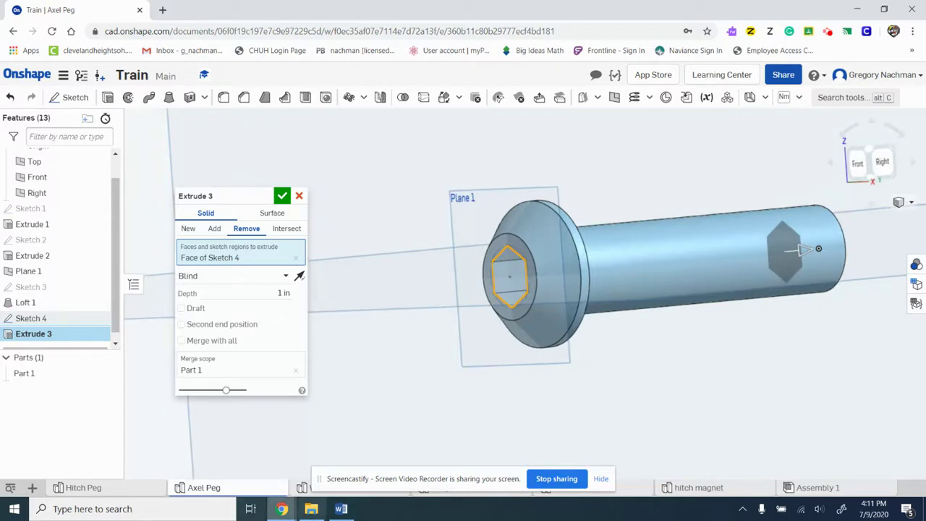
pyautogui.click(341, 509)
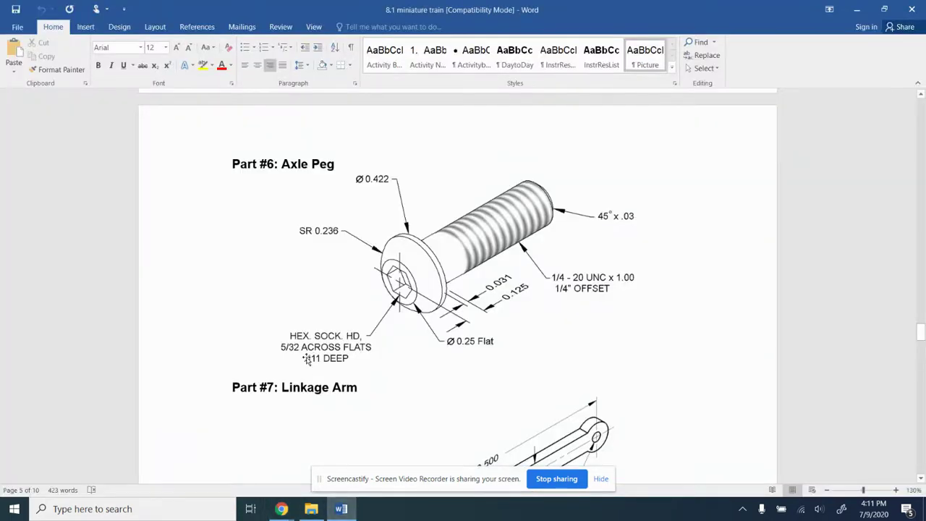
pyautogui.moveTo(282, 509)
pyautogui.click(230, 471)
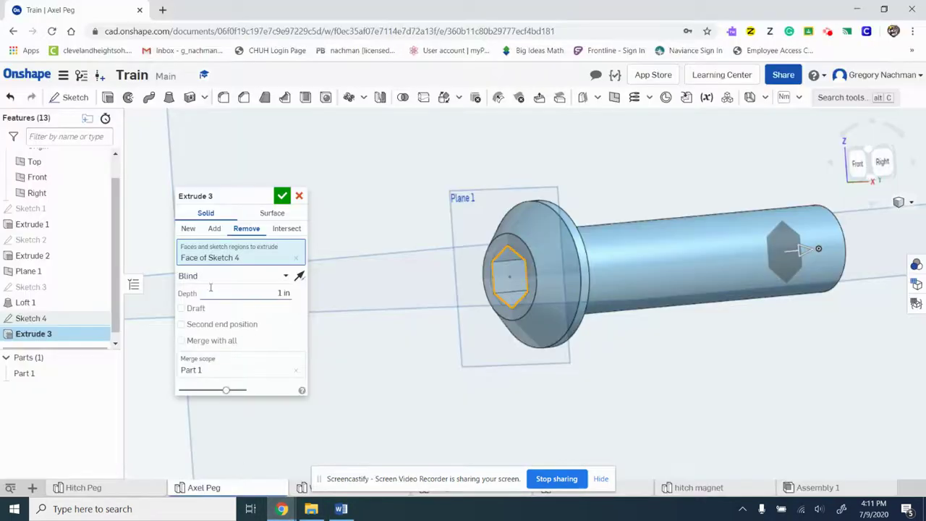
pyautogui.click(248, 289)
pyautogui.press('BackSpace')
pyautogui.click(283, 195)
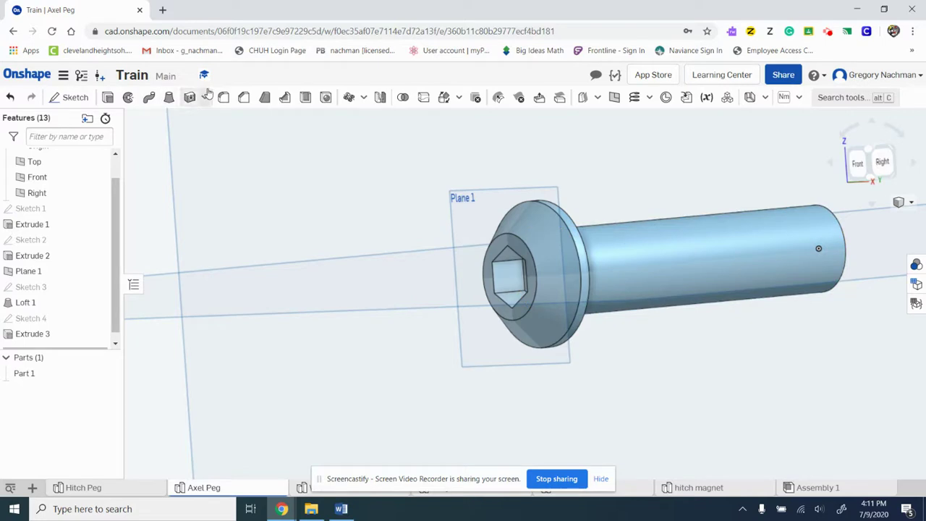
# Chamfer the edge at the free end of the shaft by distance and angle, 0.03 in at 45 deg, following the Word drawing.
pyautogui.click(243, 96)
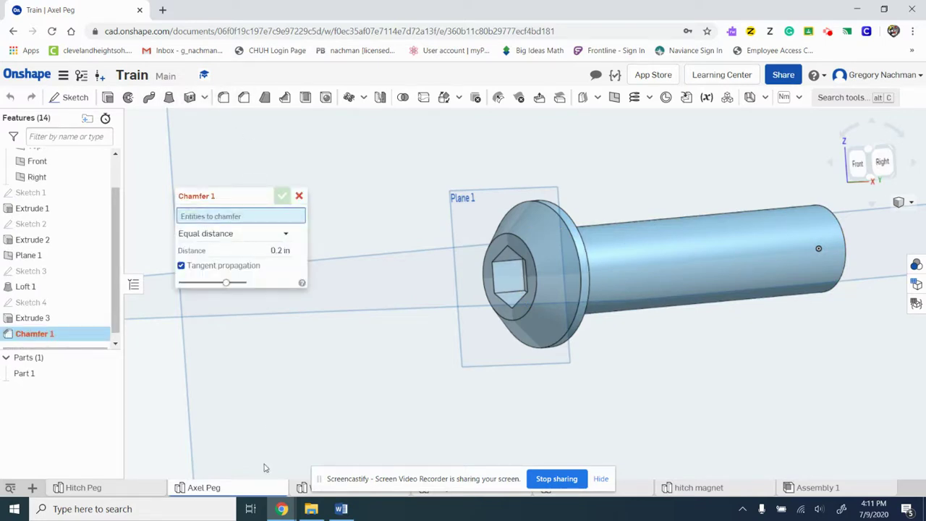
pyautogui.click(341, 508)
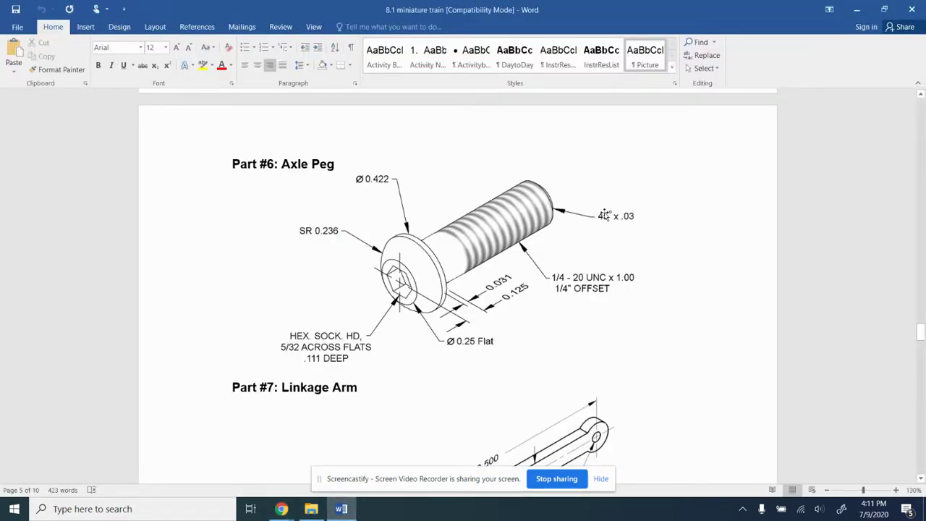
pyautogui.moveTo(281, 507)
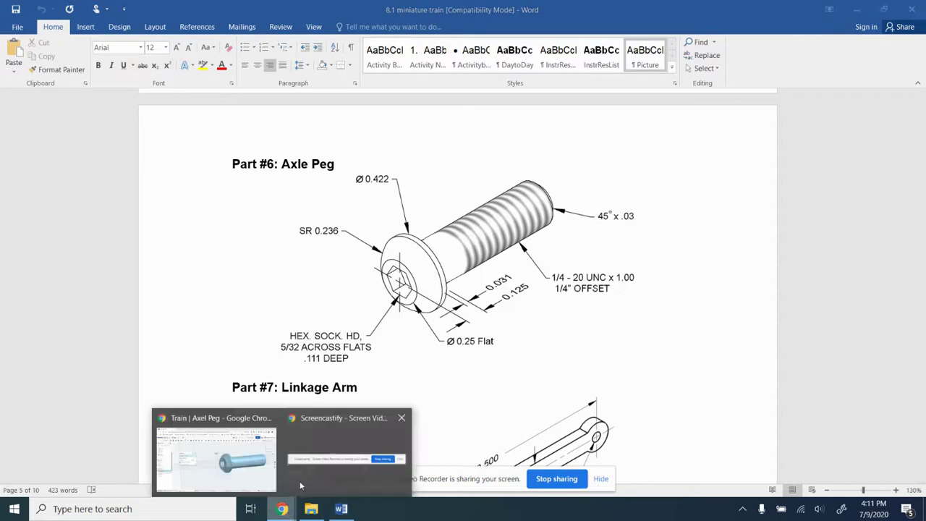
pyautogui.click(239, 442)
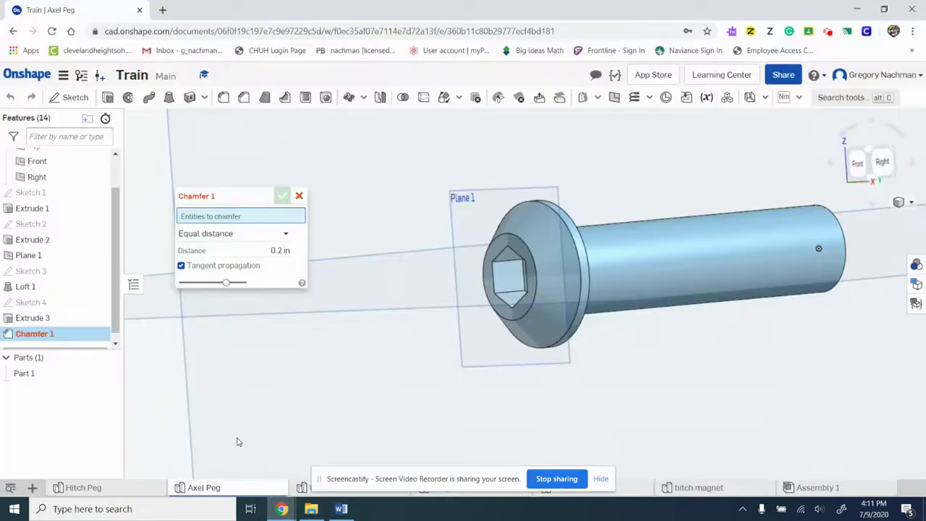
pyautogui.click(233, 233)
pyautogui.click(227, 284)
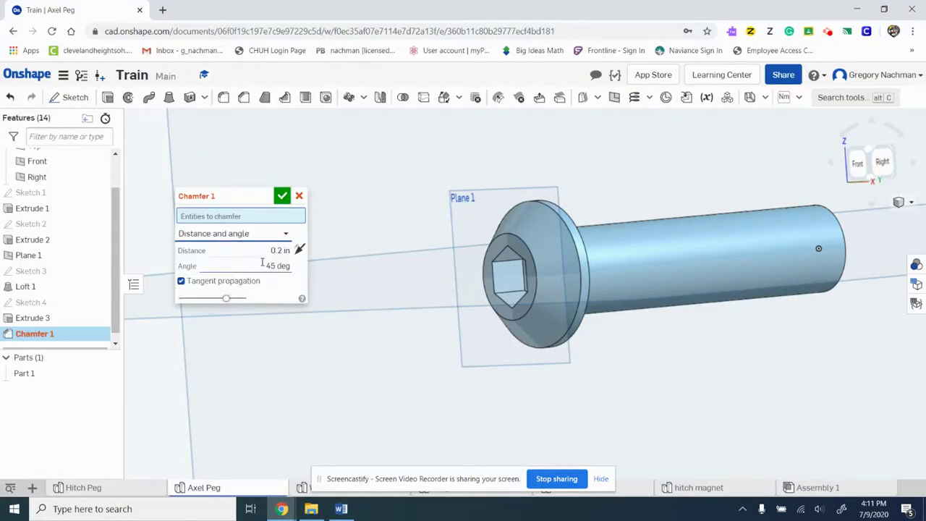
pyautogui.click(281, 250)
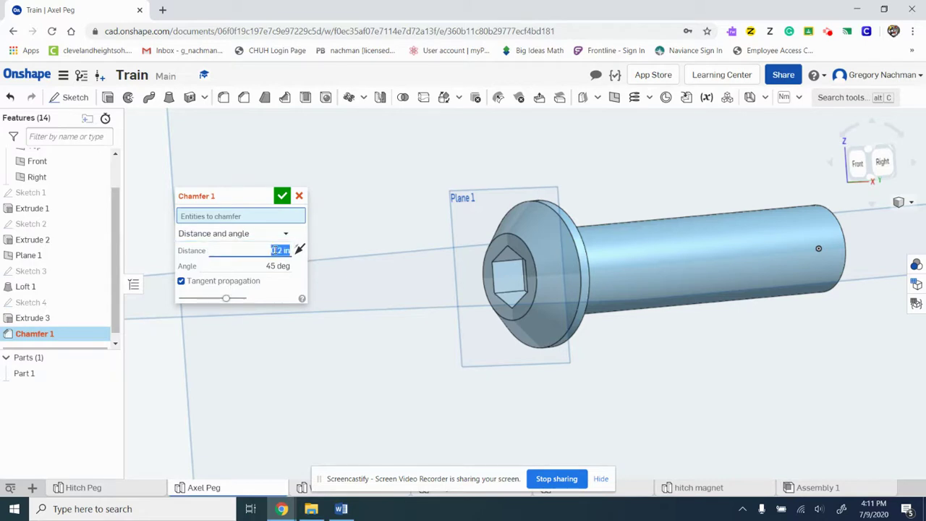
pyautogui.press('BackSpace')
pyautogui.click(844, 255)
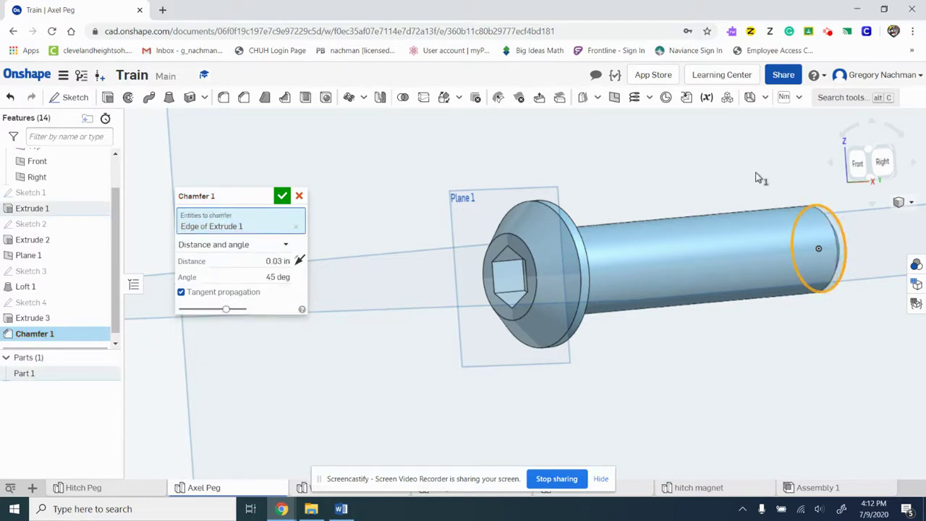
pyautogui.moveTo(758, 177); pyautogui.dragTo(693, 186, button='right')
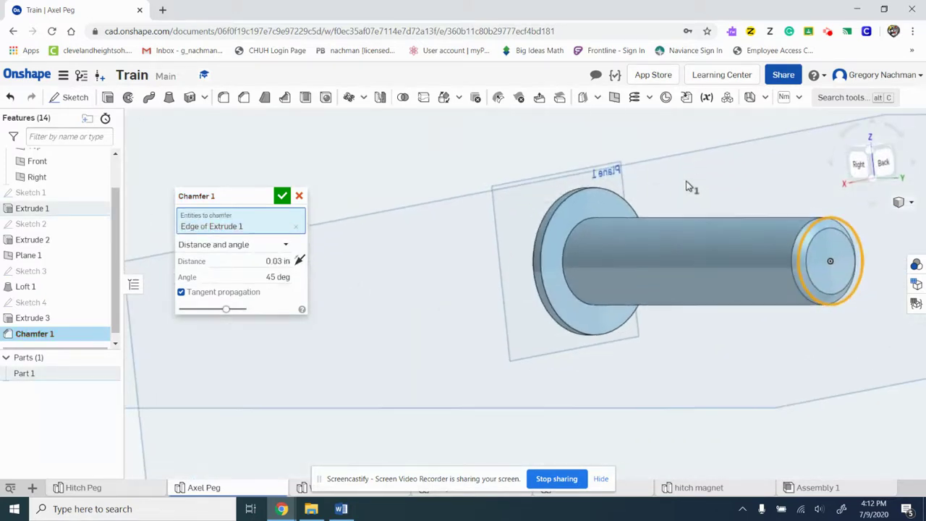
pyautogui.click(282, 197)
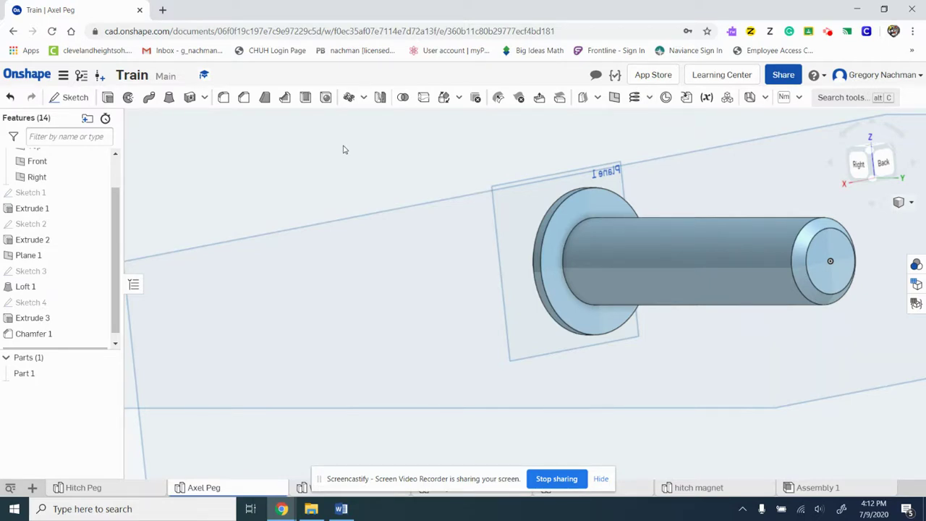
pyautogui.click(650, 98)
pyautogui.click(478, 182)
pyautogui.click(453, 310)
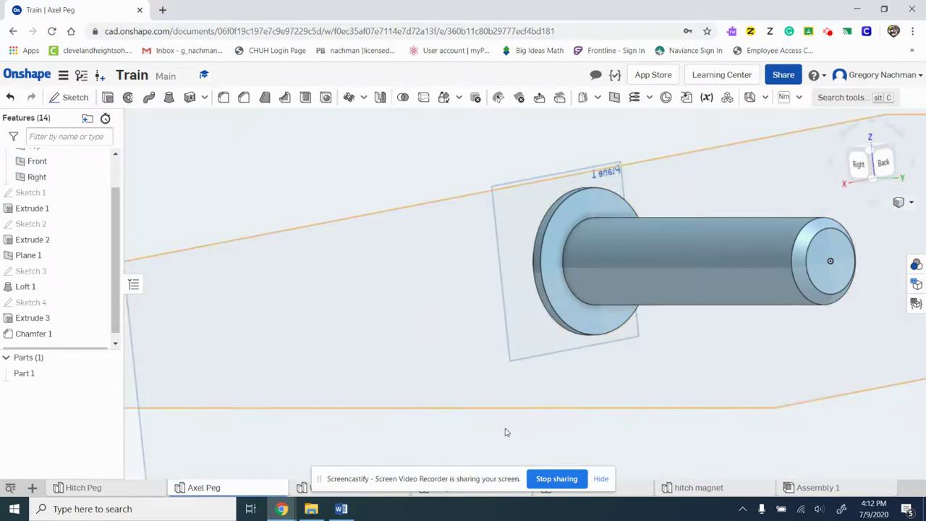